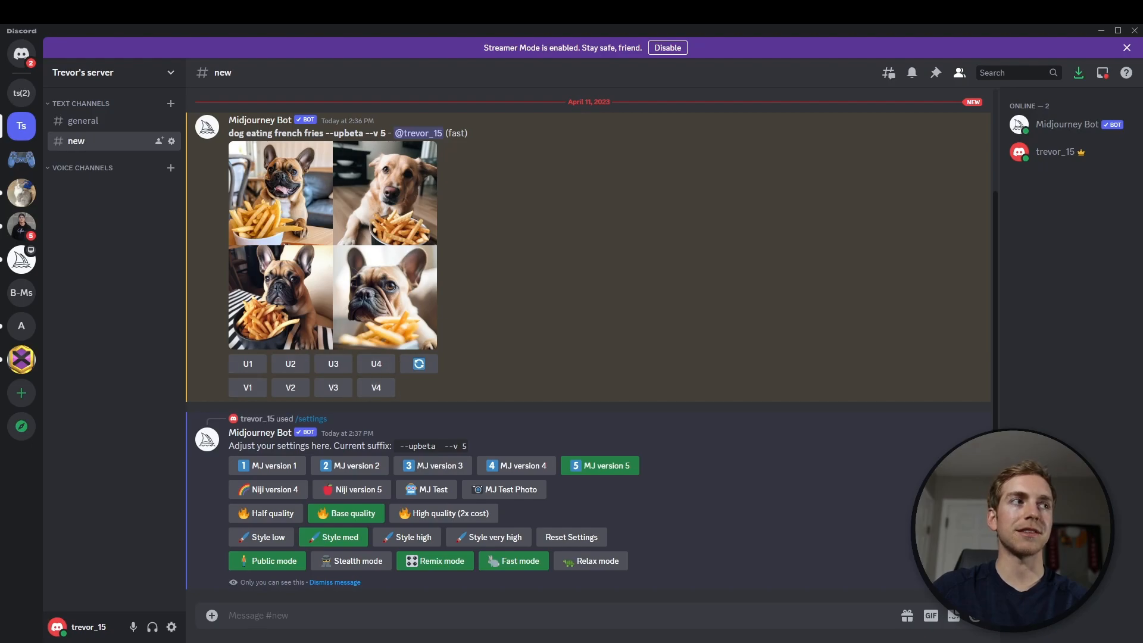
Request variations of the third image in the "dog eating french fries" grid and highlight the version parameter in its prompt
{"action": "left_click", "coordinate": [334, 387]}
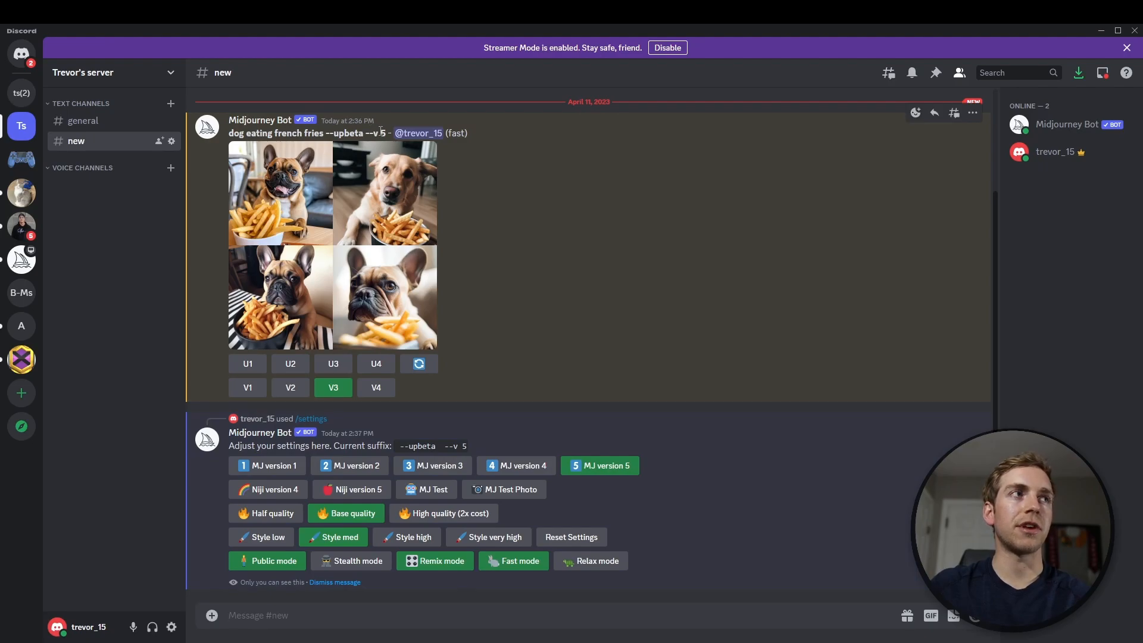
{"action": "left_click_drag", "start_coordinate": [366, 133], "coordinate": [390, 136]}
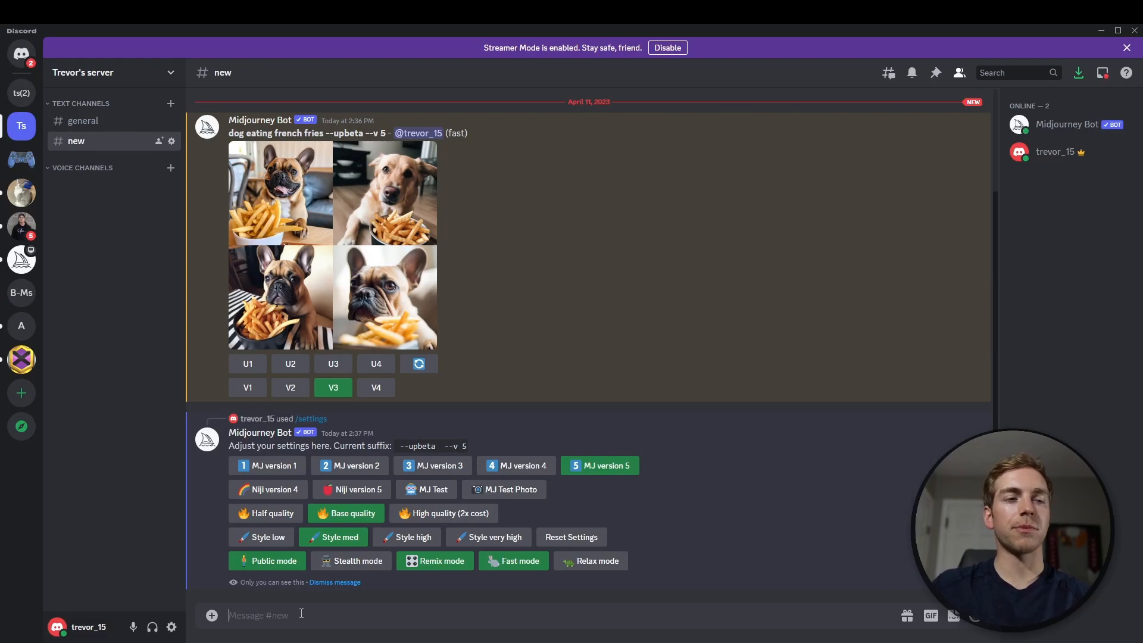
Generate images with the /imagine prompt "dog --ar 3:2"
{"action": "type", "text": "/ima"}
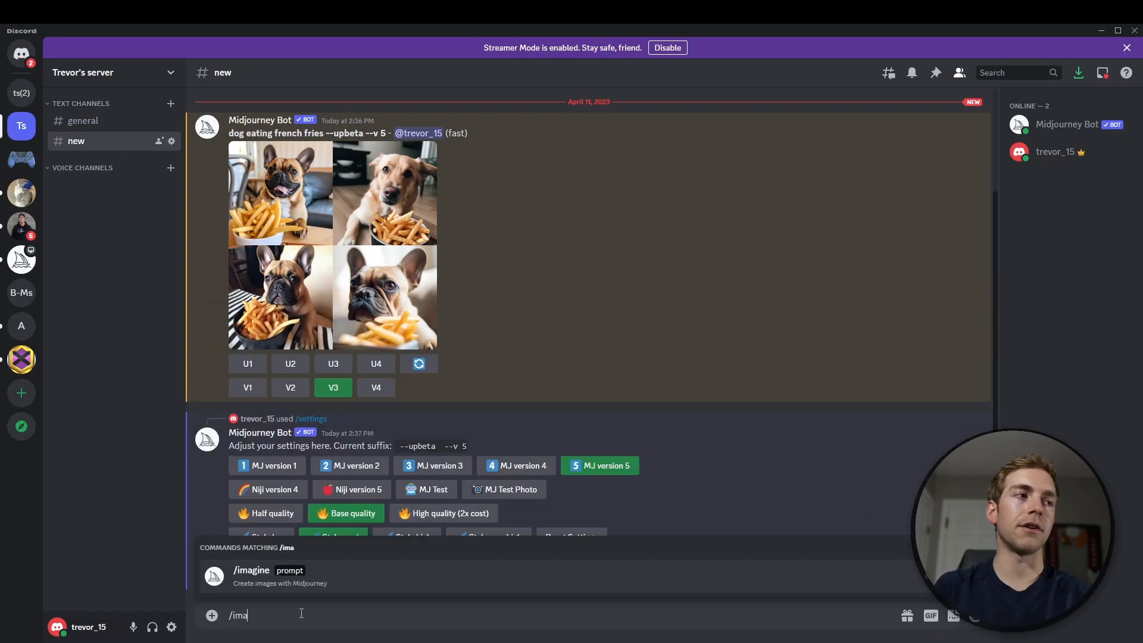
{"action": "key", "text": "Tab"}
{"action": "type", "text": "dog"}
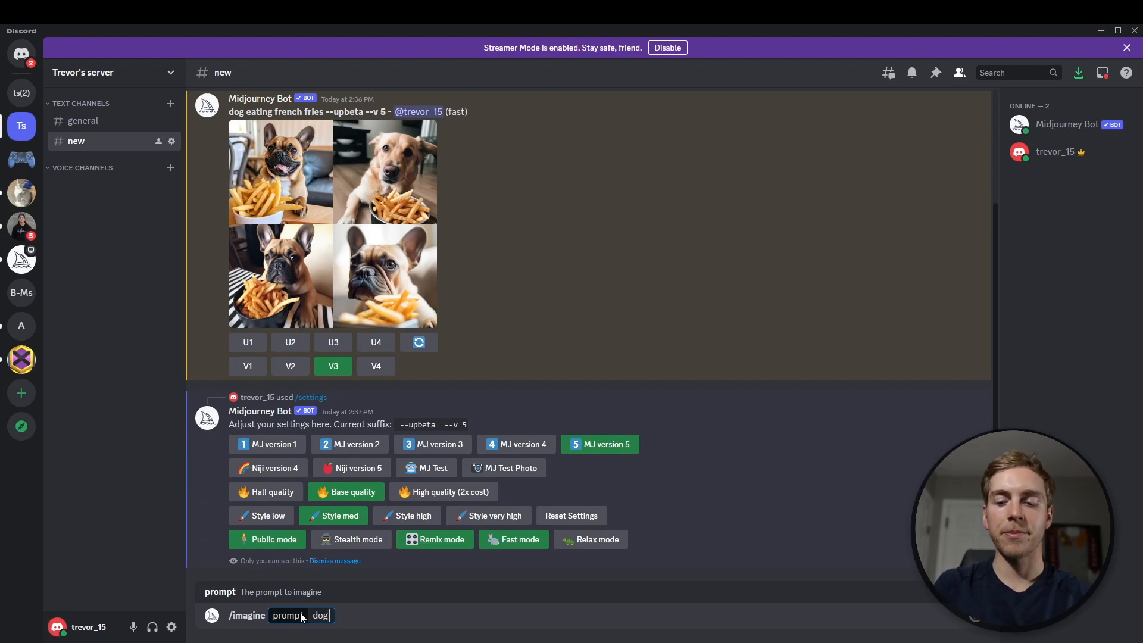
{"action": "type", "text": "--"}
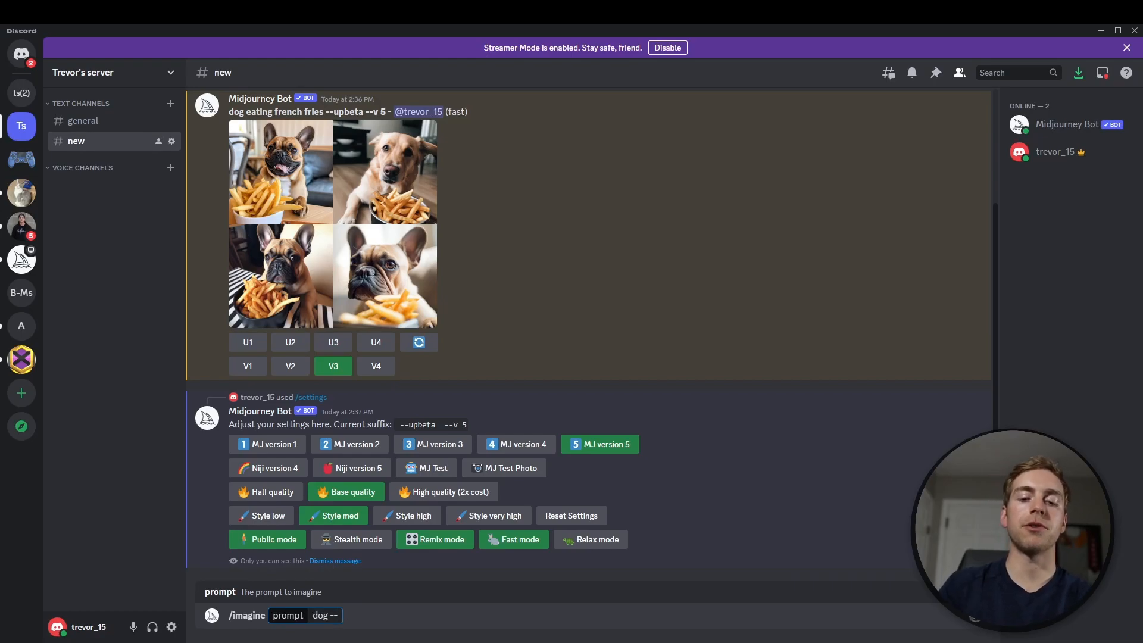
{"action": "type", "text": "ar"}
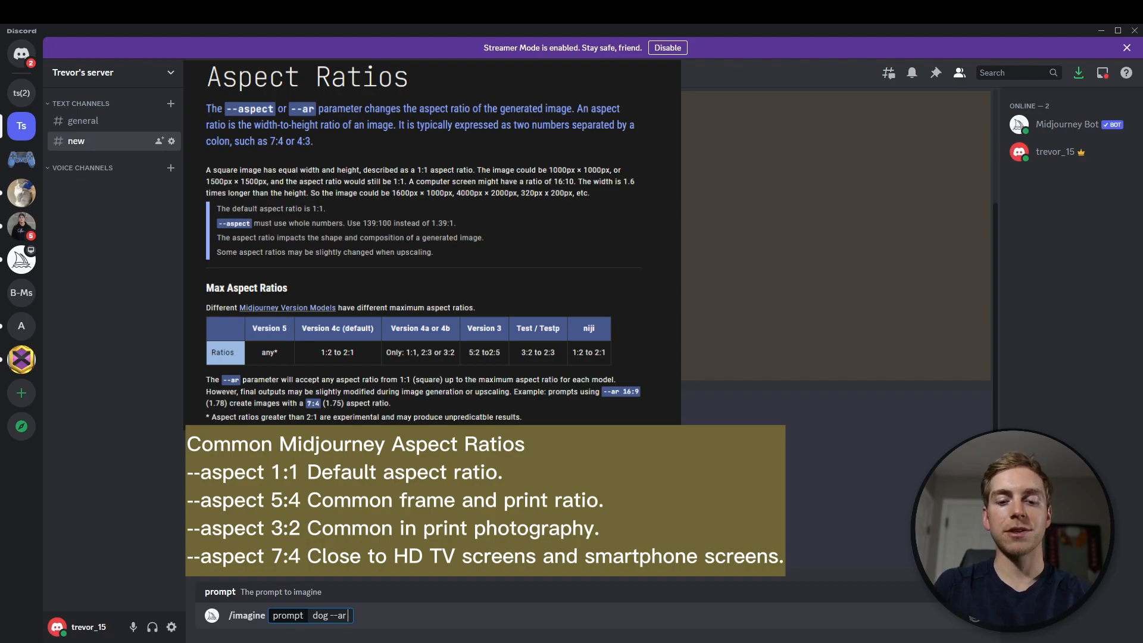
{"action": "type", "text": "3:2"}
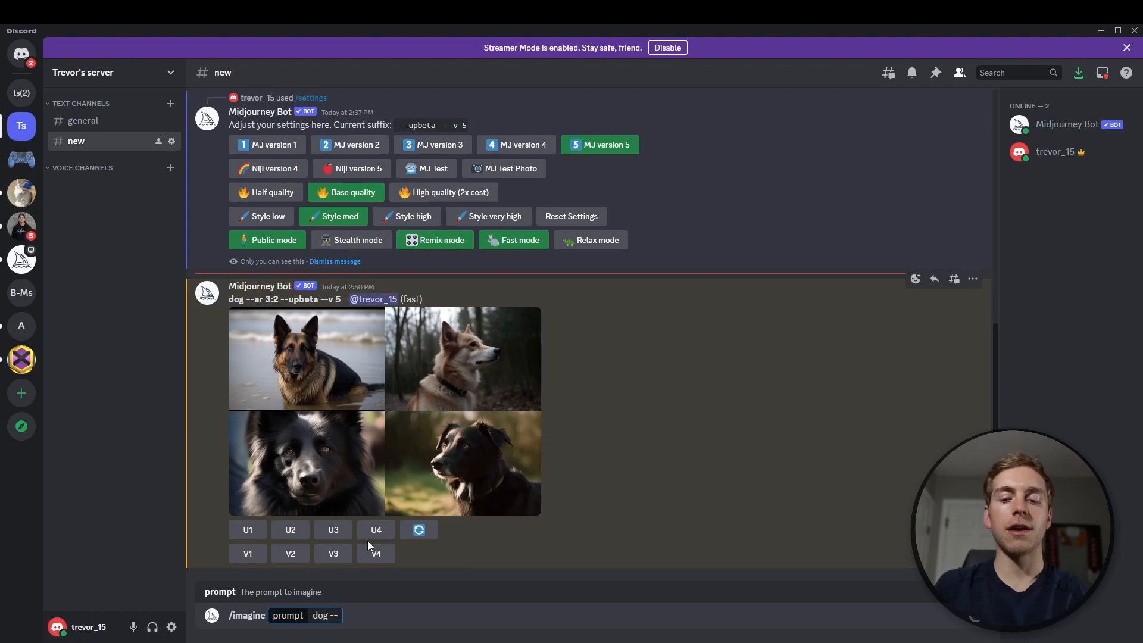
Generate images with the /imagine prompt "dog --no water --ar 3:2" and view the resulting grid enlarged
{"action": "type", "text": "no"}
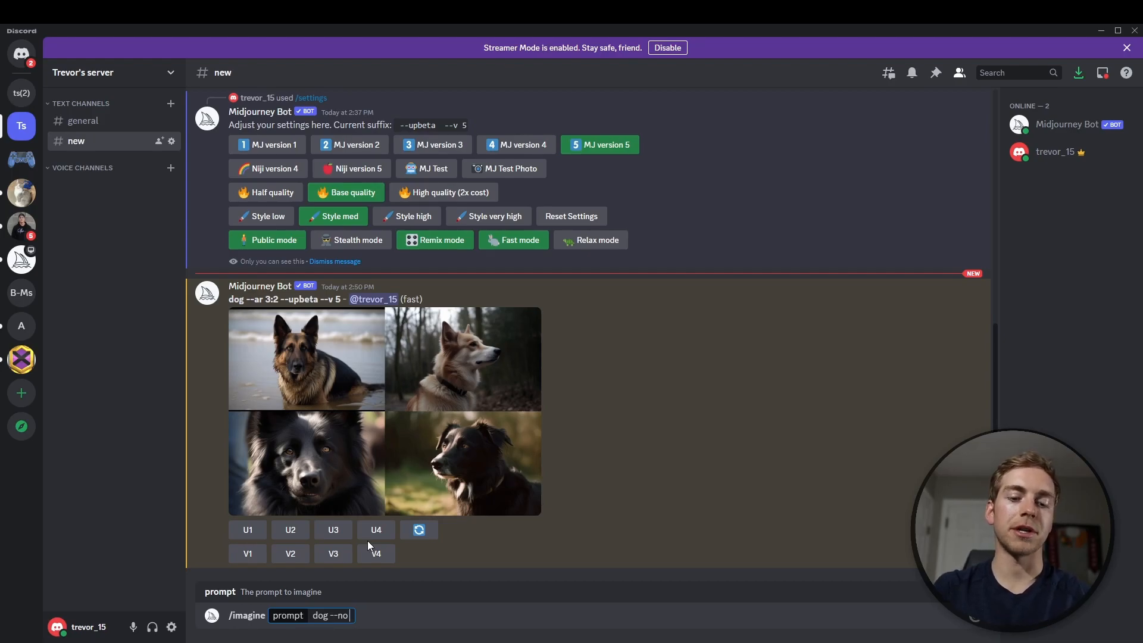
{"action": "type", "text": "water"}
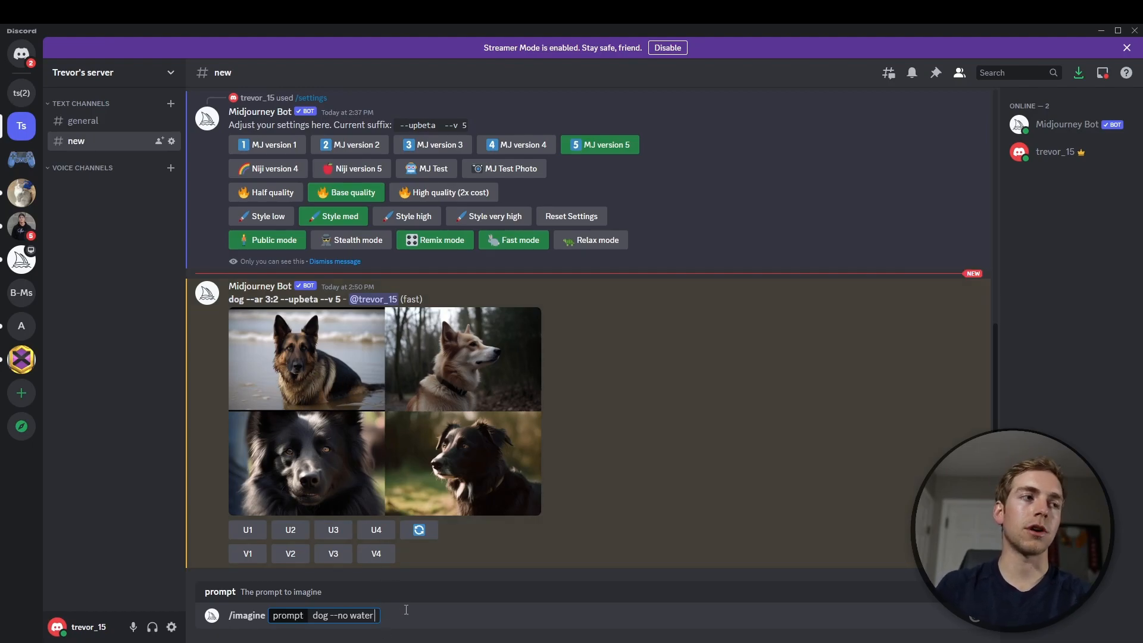
{"action": "type", "text": "--"}
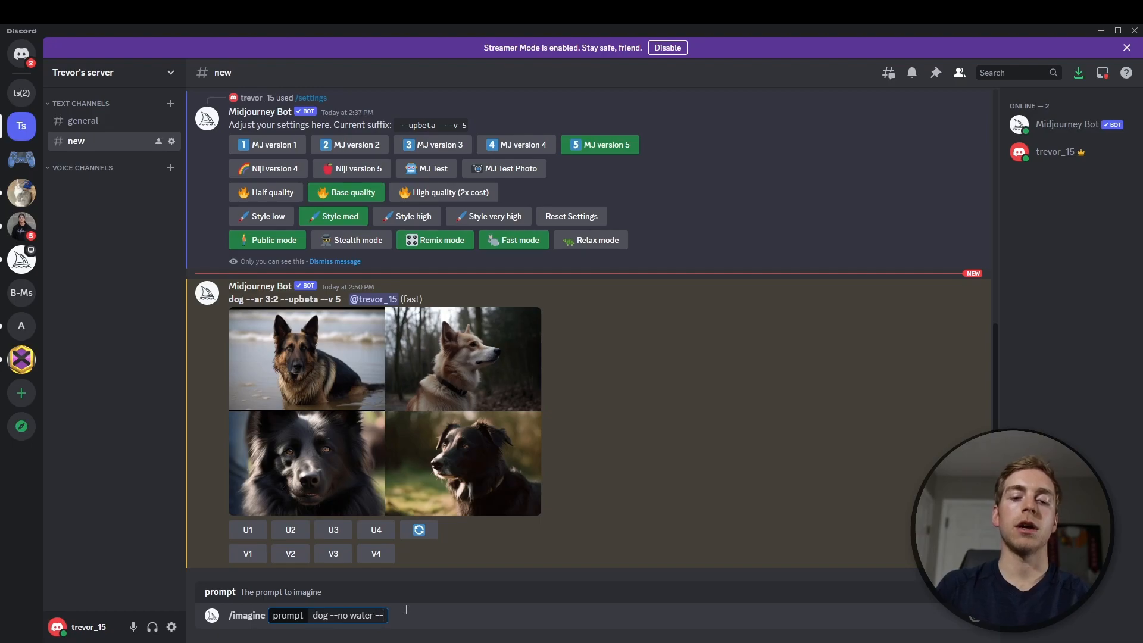
{"action": "type", "text": "ar 3"}
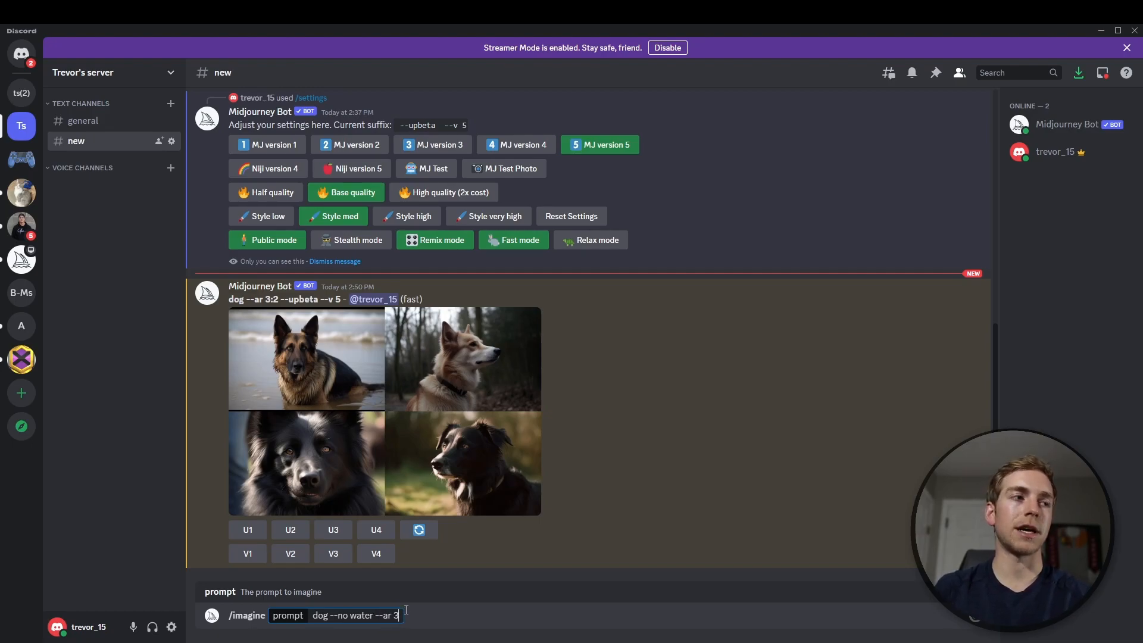
{"action": "type", "text": ":2"}
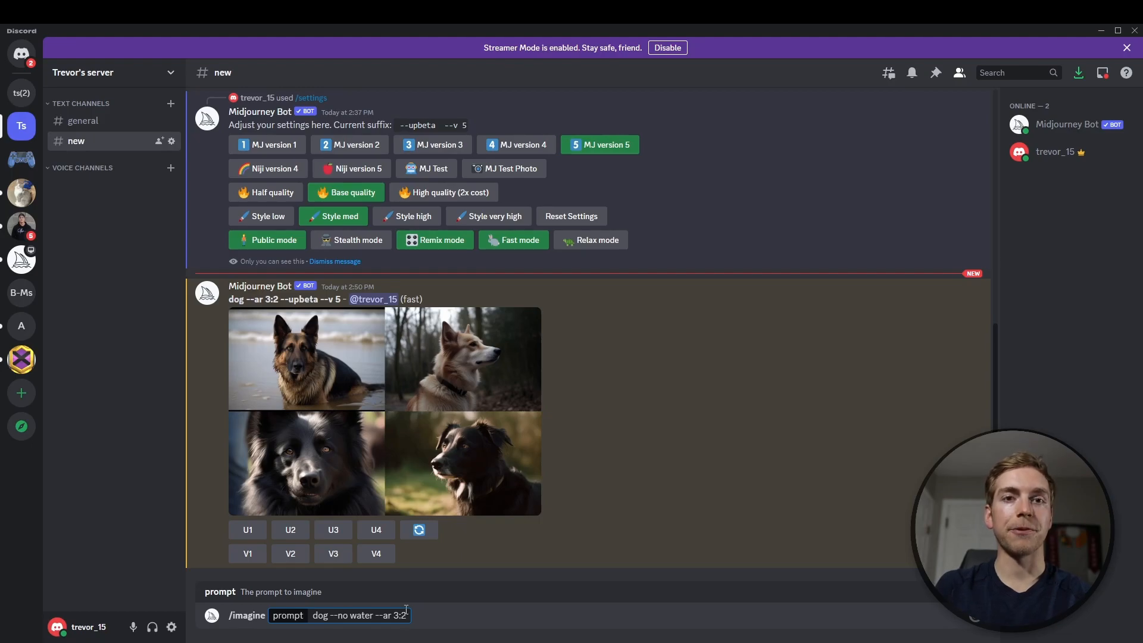
{"action": "key", "text": "Return"}
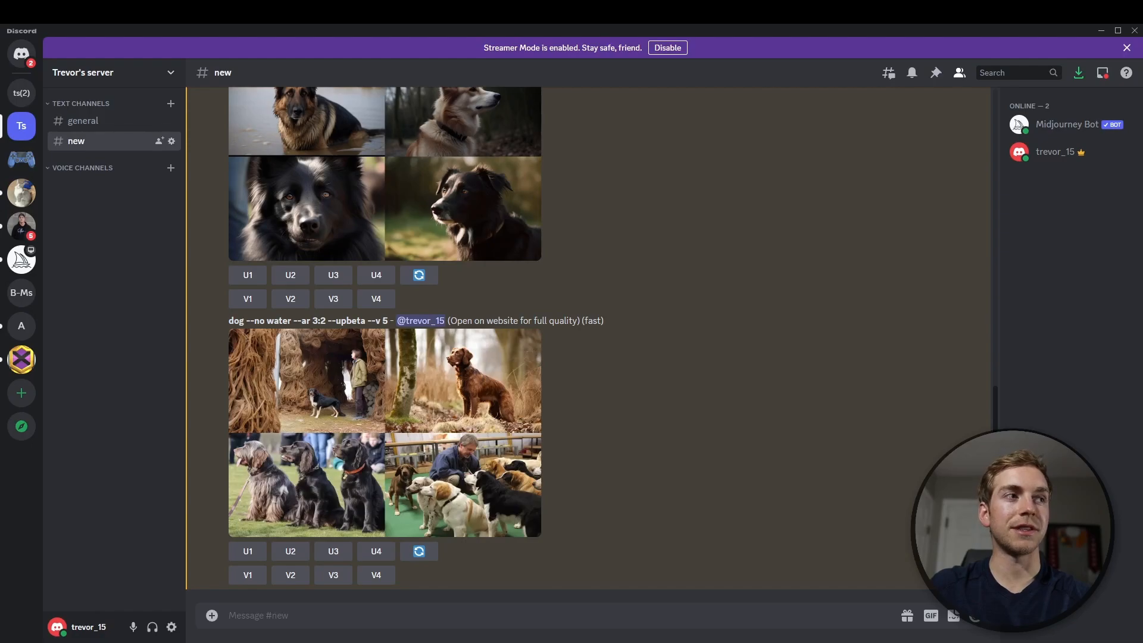
{"action": "left_click", "coordinate": [400, 519]}
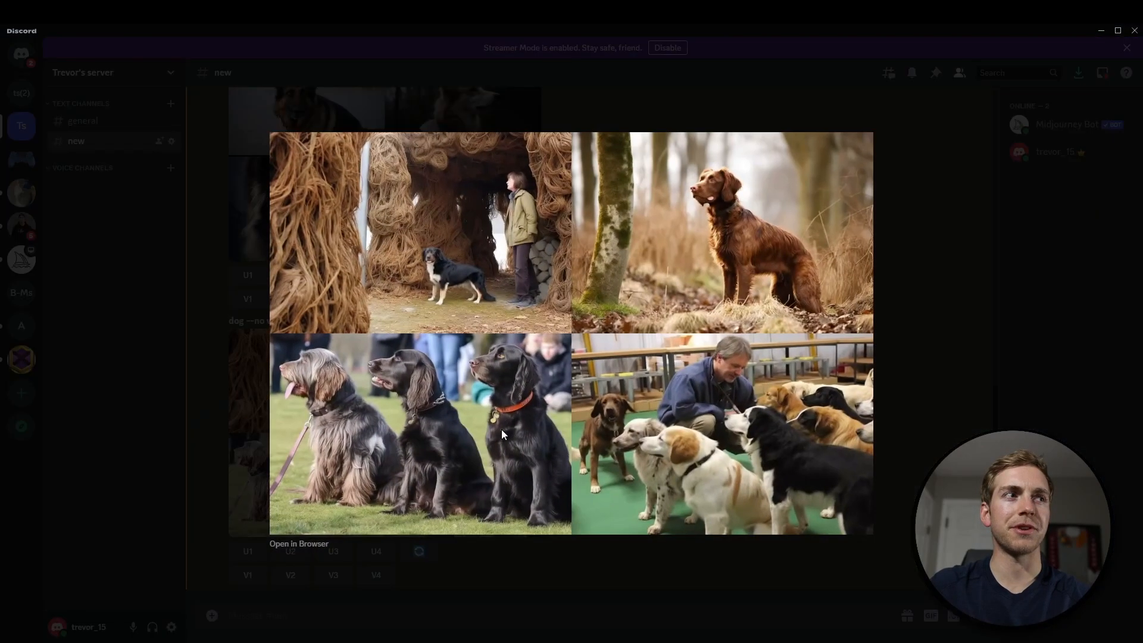
{"action": "left_click", "coordinate": [1038, 392]}
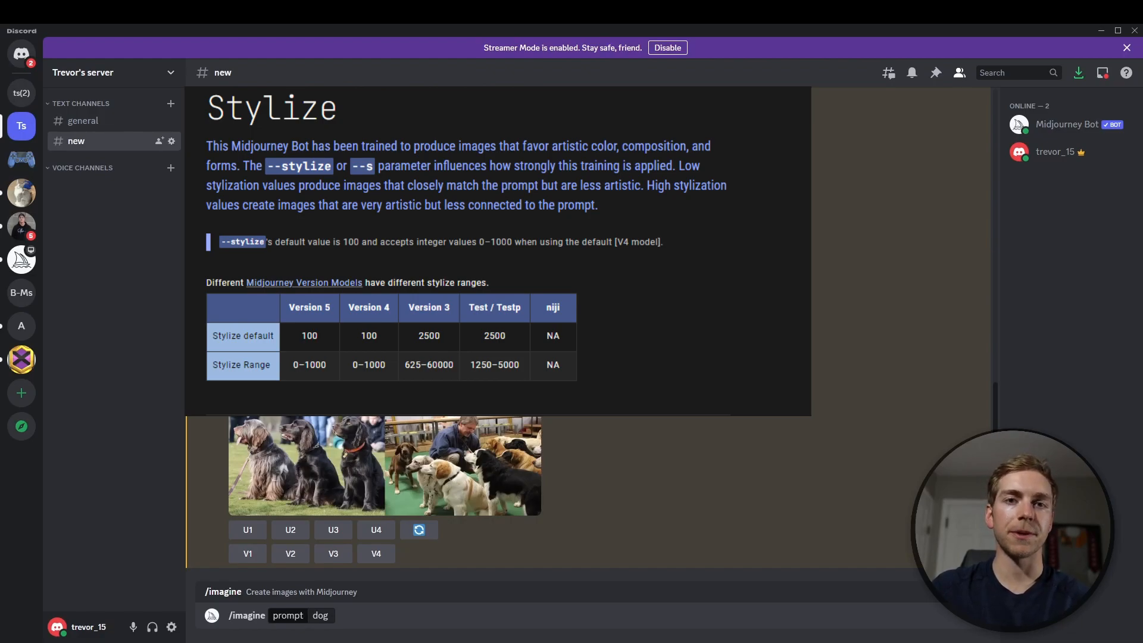
Generate dog images at maximum stylization with the /imagine prompt "dog --s 1000"
{"action": "type", "text": "--s"}
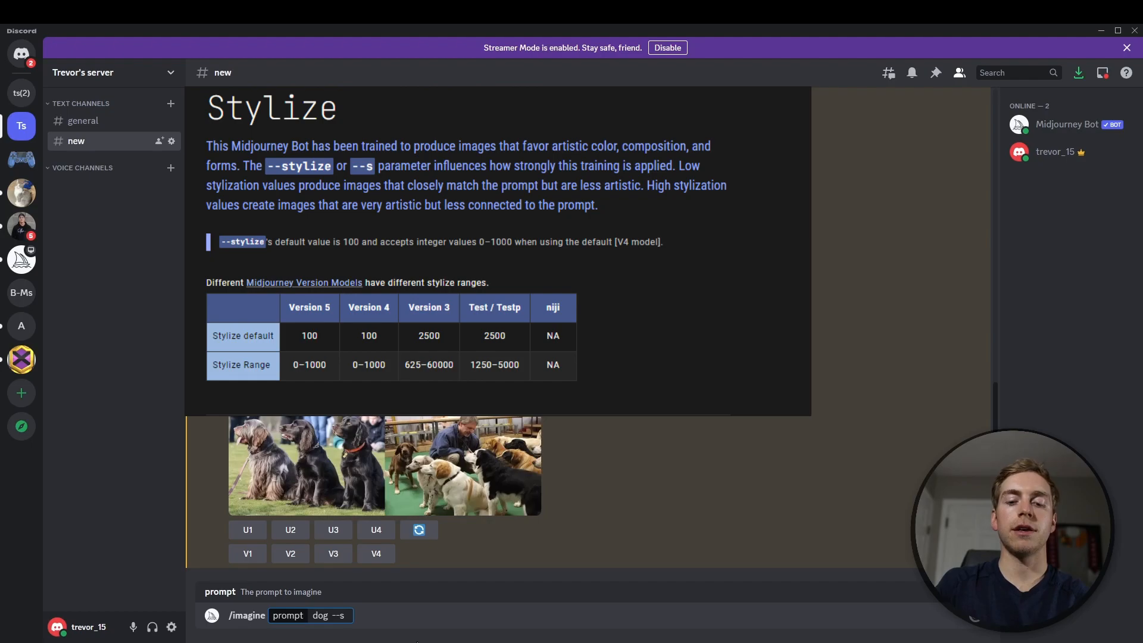
{"action": "type", "text": "1000"}
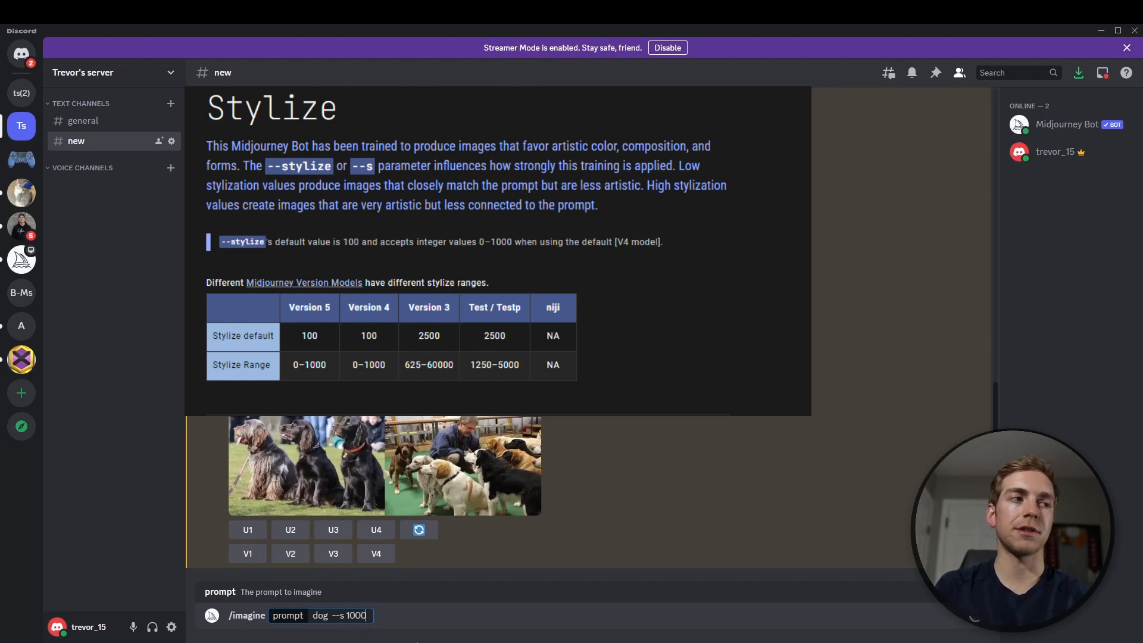
{"action": "key", "text": "Return"}
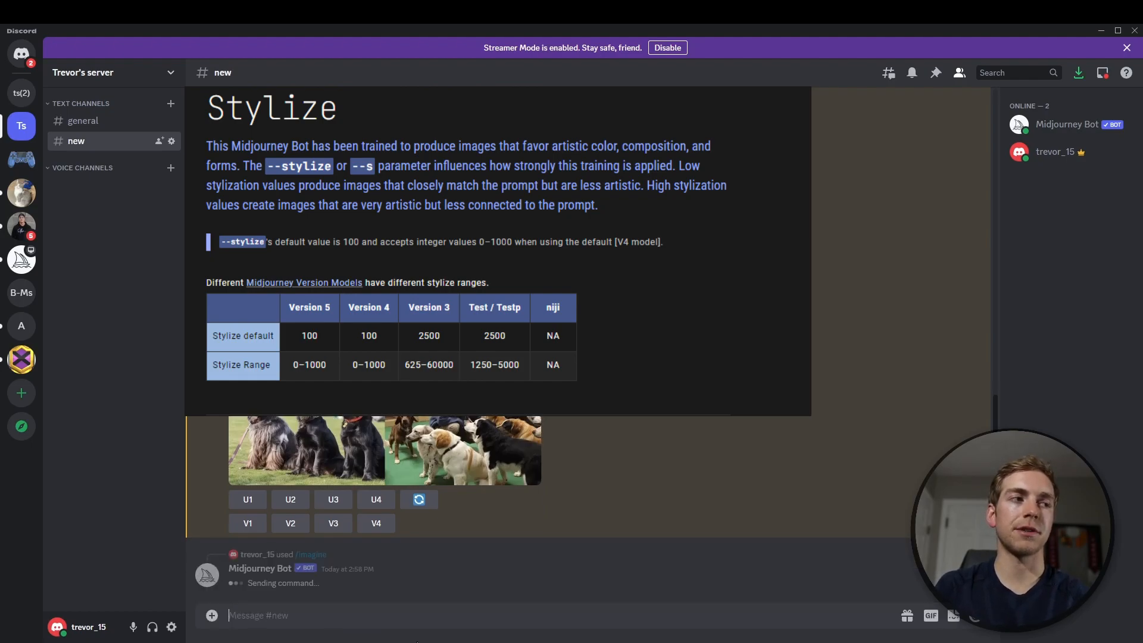
Generate dog images at low stylization with the /imagine prompt "dog --s 25"
{"action": "type", "text": "/imag"}
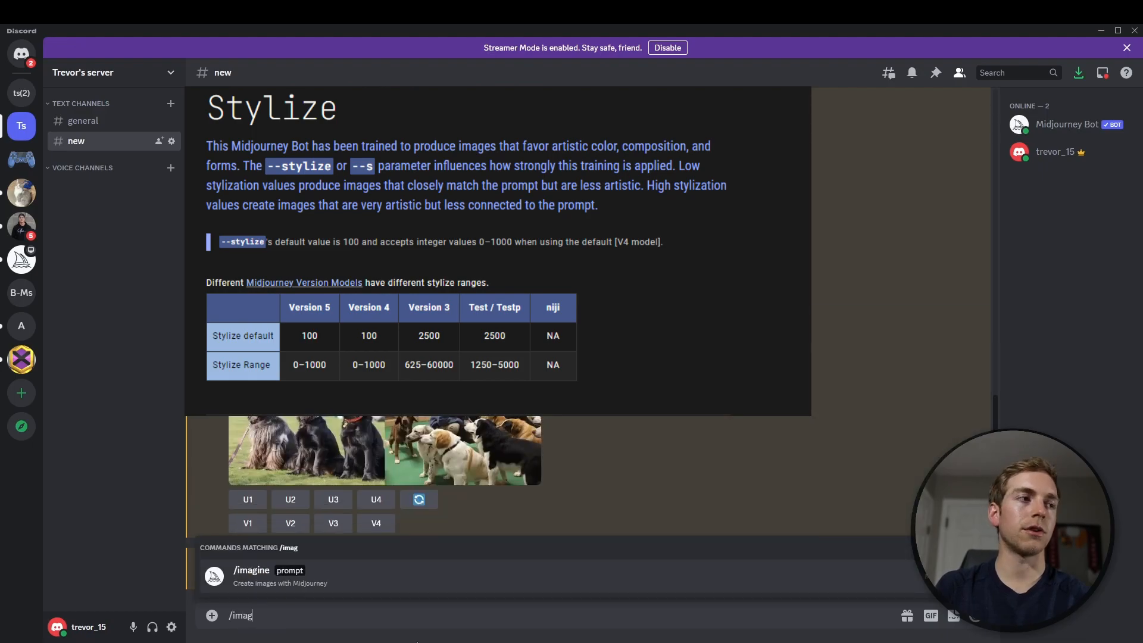
{"action": "key", "text": "Tab"}
{"action": "type", "text": "dog --s"}
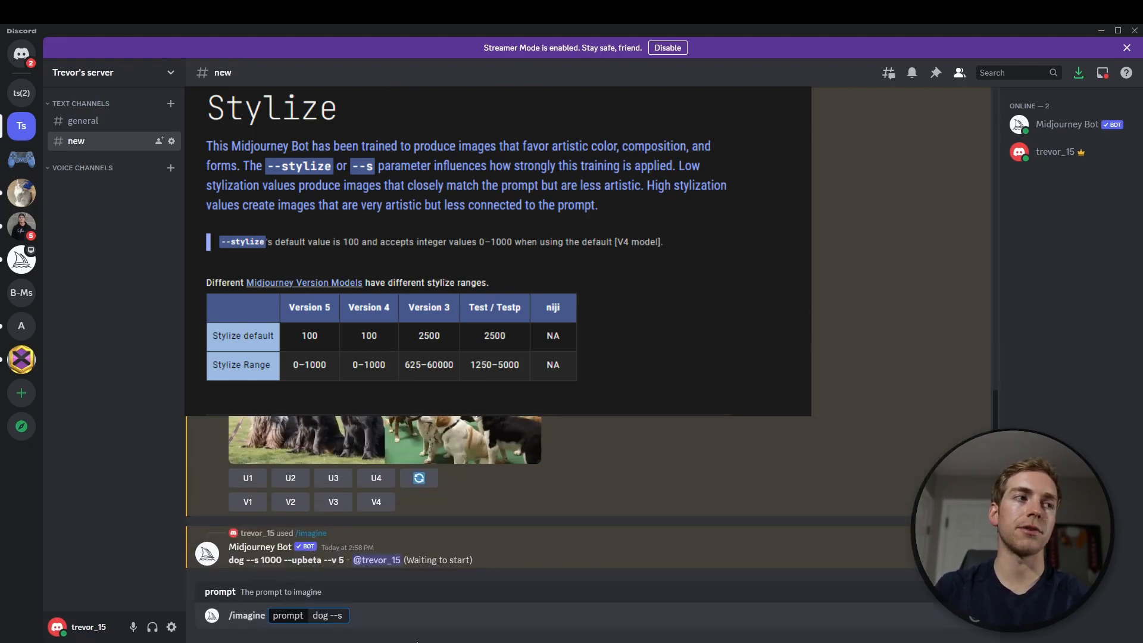
{"action": "type", "text": " 25"}
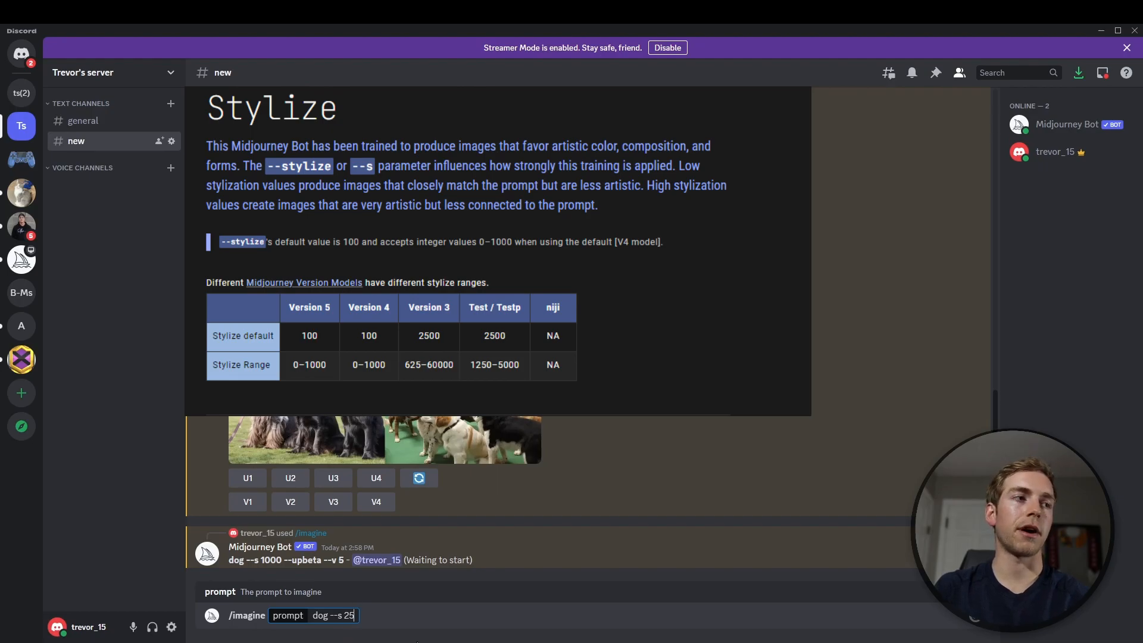
{"action": "key", "text": "Return"}
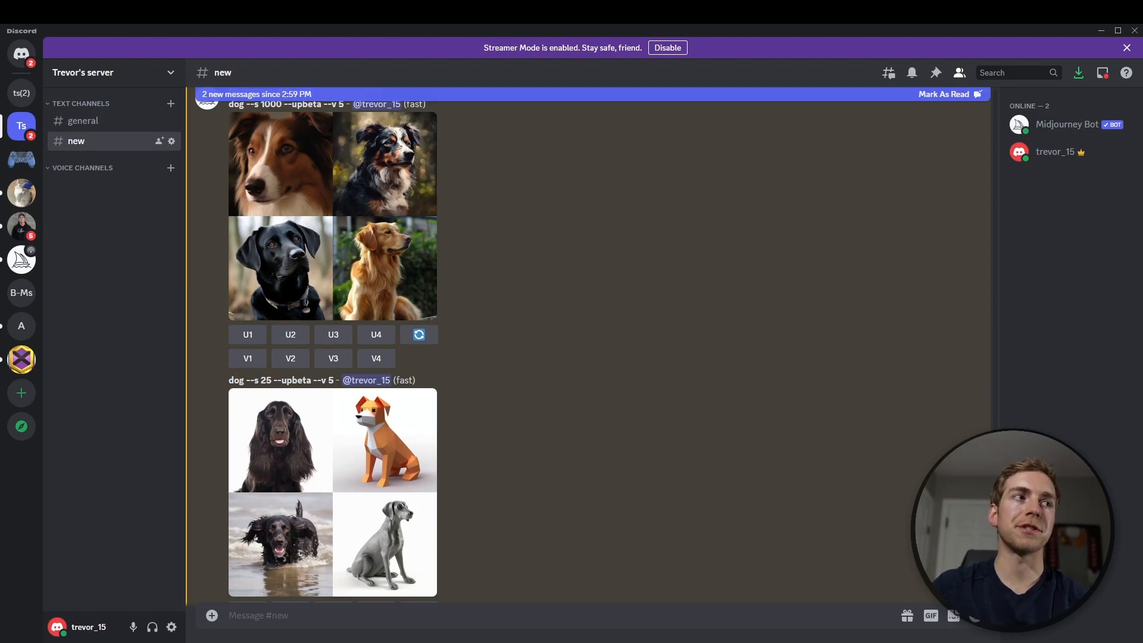
Compare the enlarged image grids of the "dog --s 1000" and "dog --s 25" prompts
{"action": "left_click", "coordinate": [273, 302]}
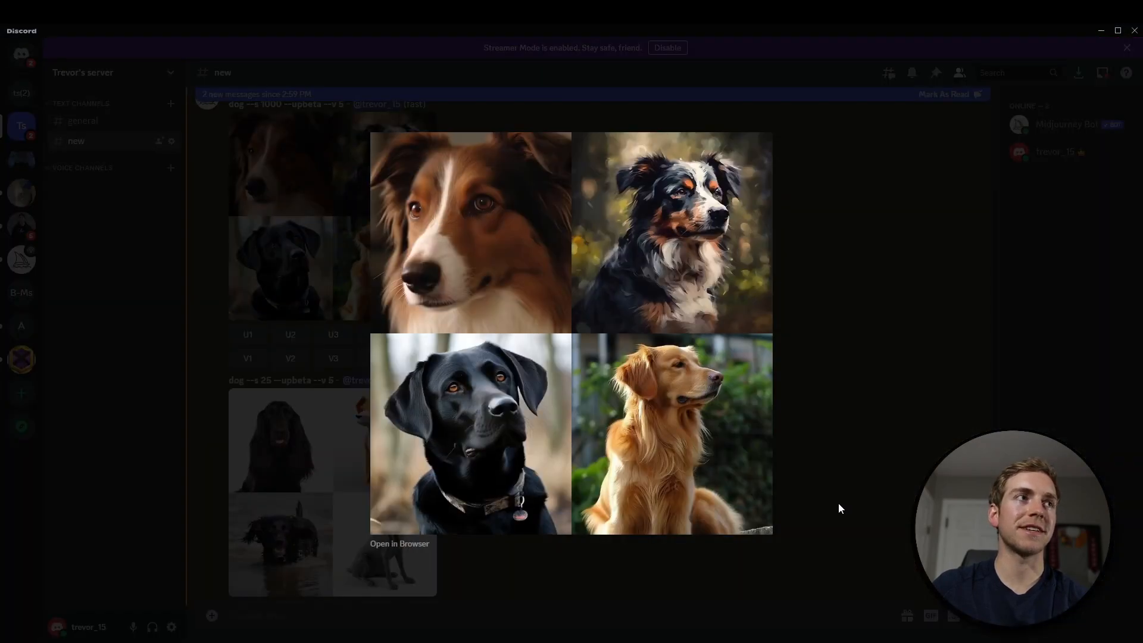
{"action": "left_click", "coordinate": [819, 492]}
{"action": "left_click", "coordinate": [364, 513]}
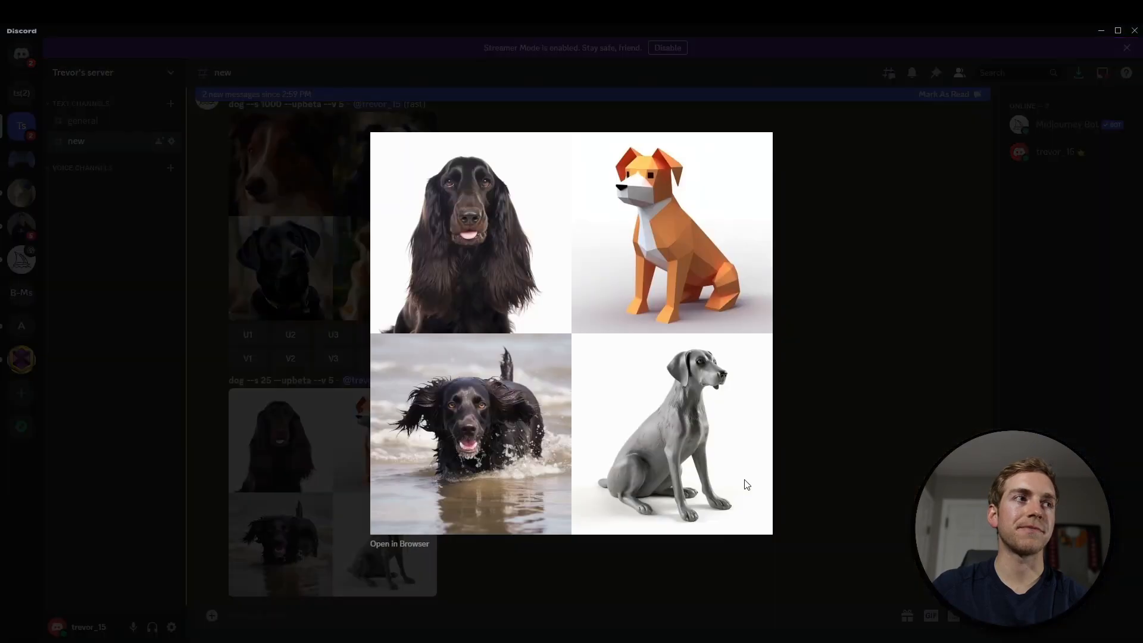
{"action": "left_click", "coordinate": [848, 459]}
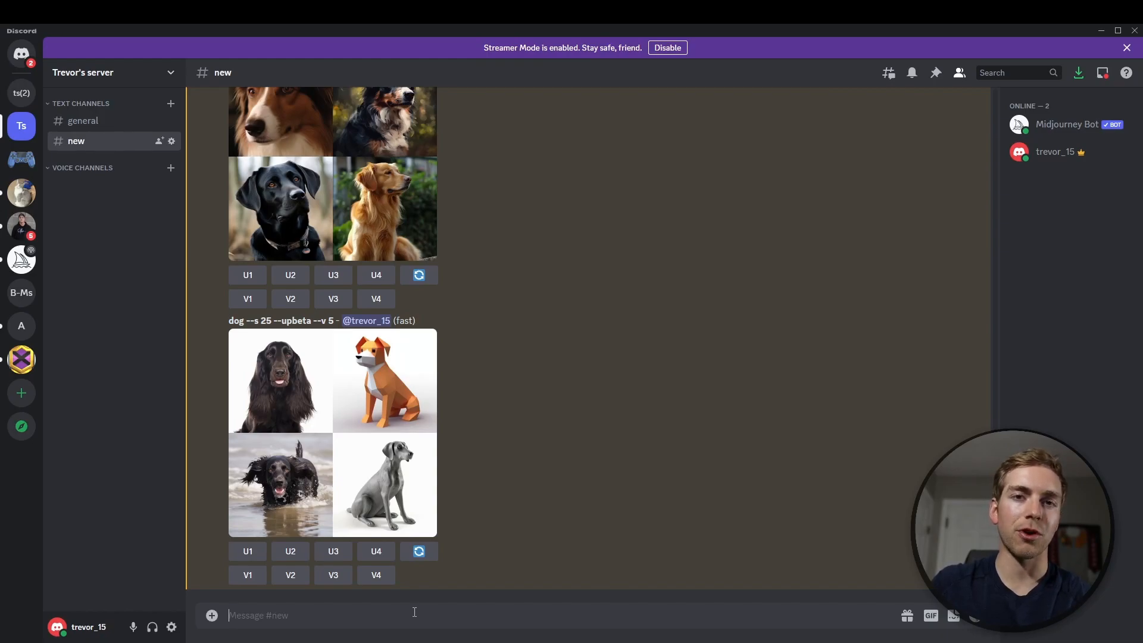
Run the /describe command on the image horse2.jpg.webp to get suggested prompts
{"action": "type", "text": "/"}
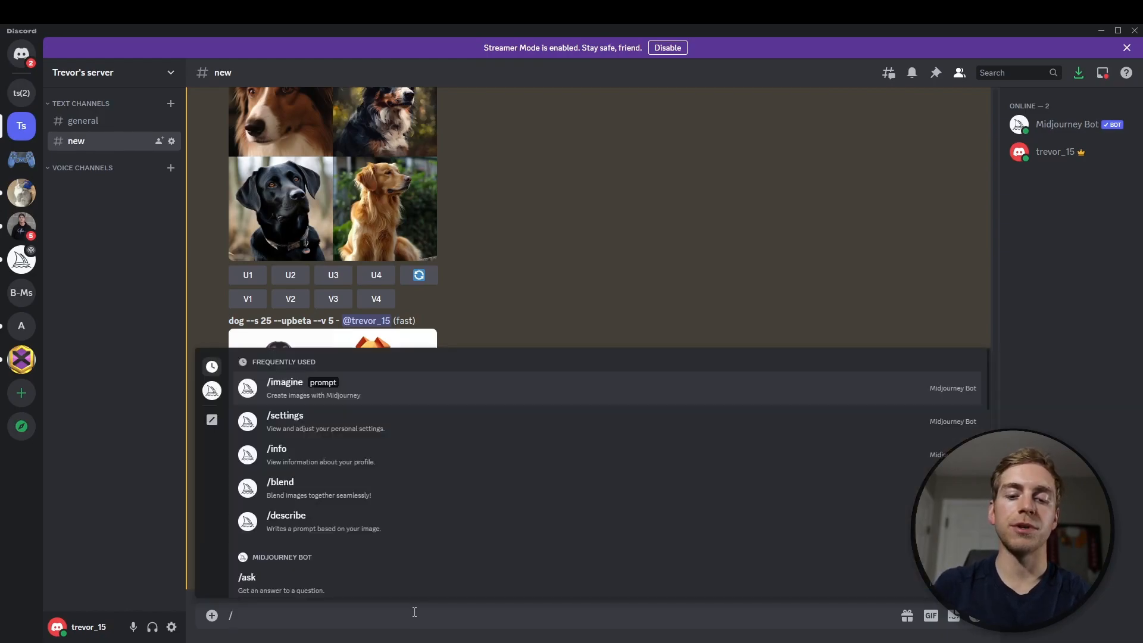
{"action": "type", "text": "de"}
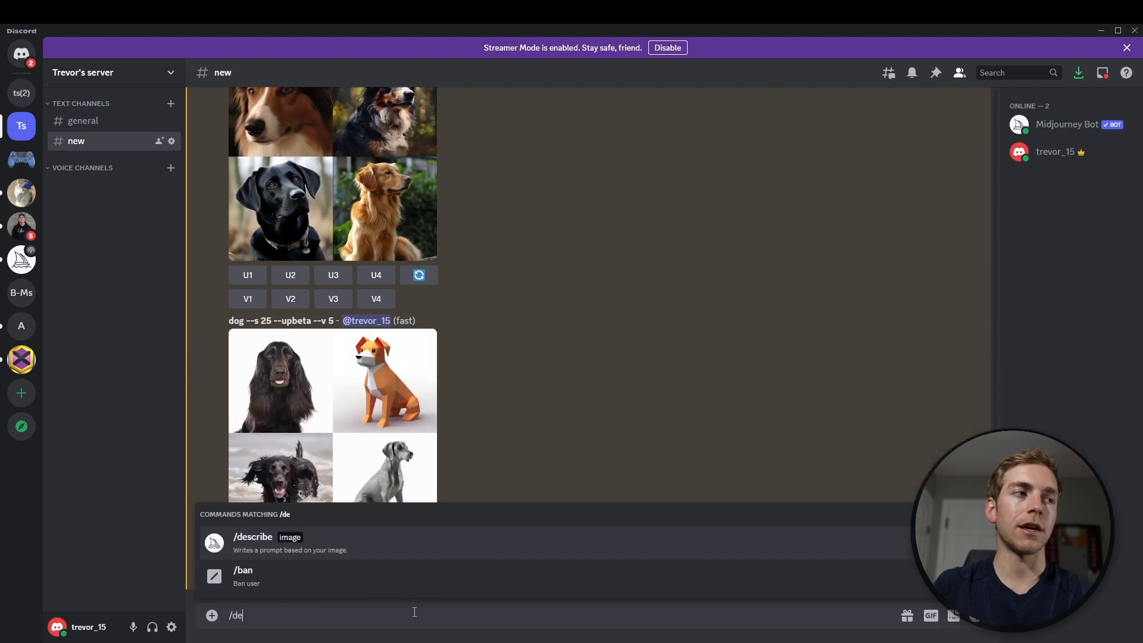
{"action": "type", "text": "scribe"}
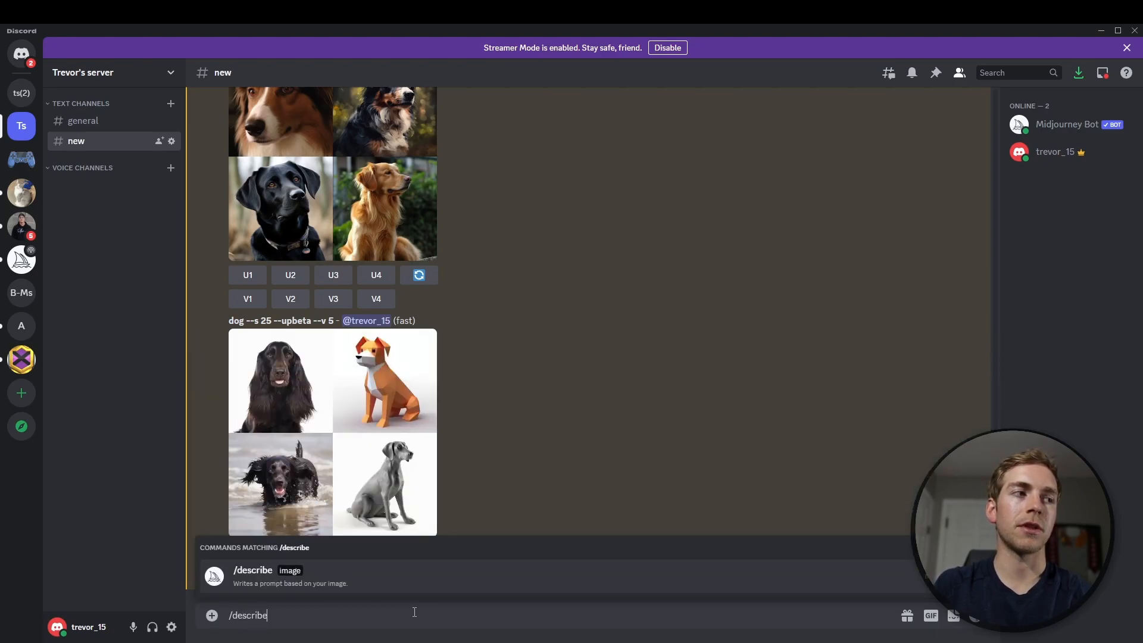
{"action": "key", "text": "Return"}
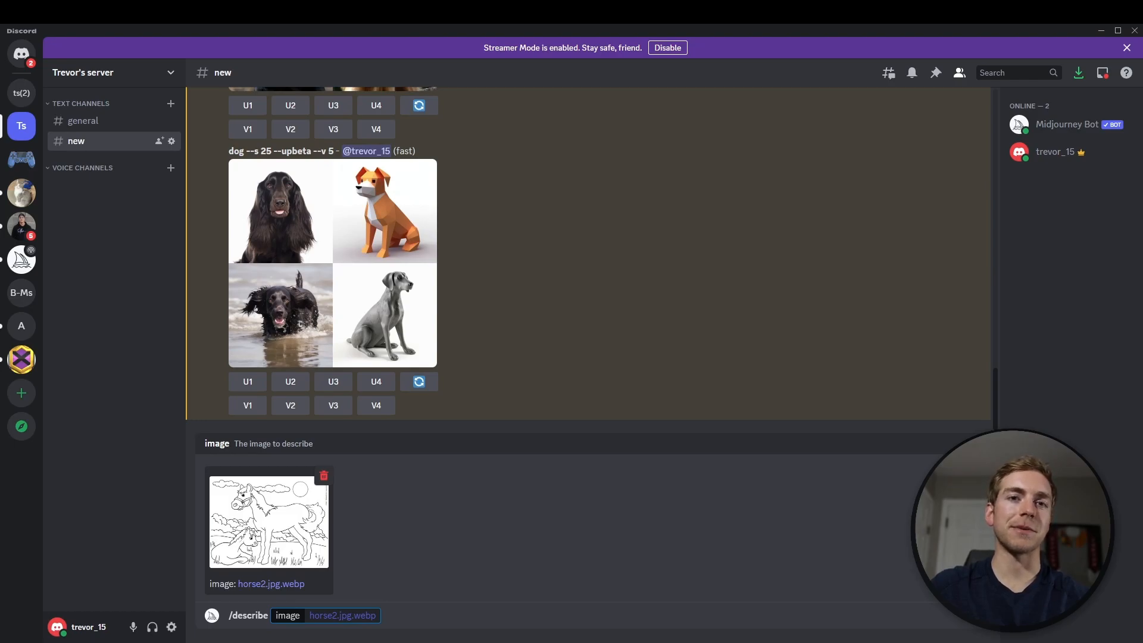
{"action": "key", "text": "Return"}
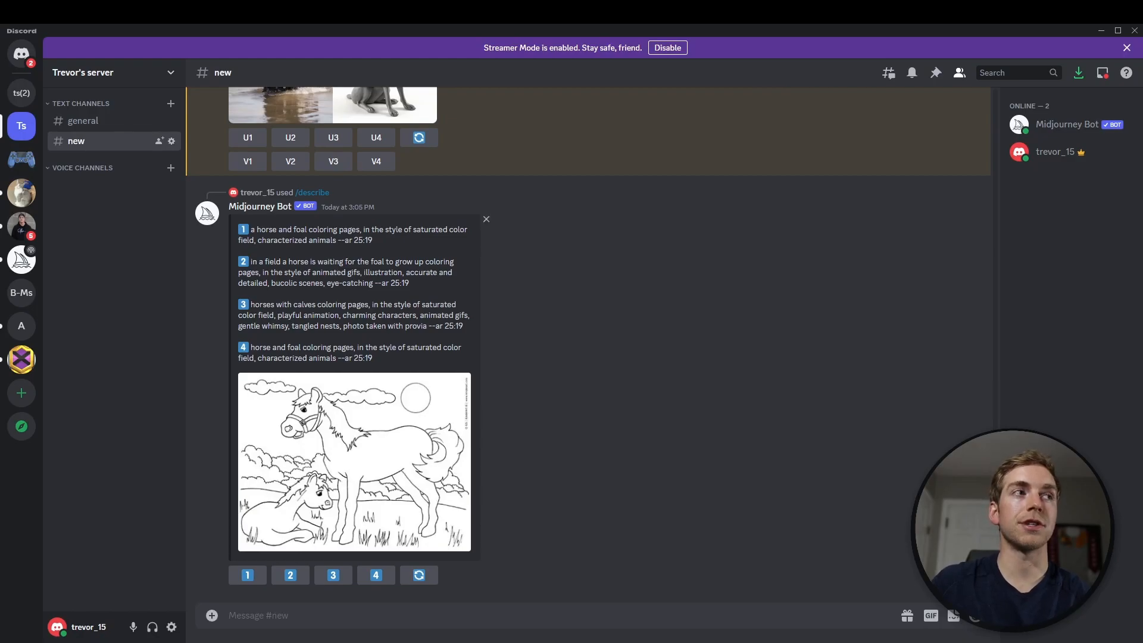
Copy the second suggested prompt, about a horse waiting for the foal to grow up, into a new /imagine prompt
{"action": "left_click_drag", "start_coordinate": [411, 283], "coordinate": [251, 263]}
{"action": "key", "text": "ctrl+c"}
{"action": "left_click", "coordinate": [329, 609]}
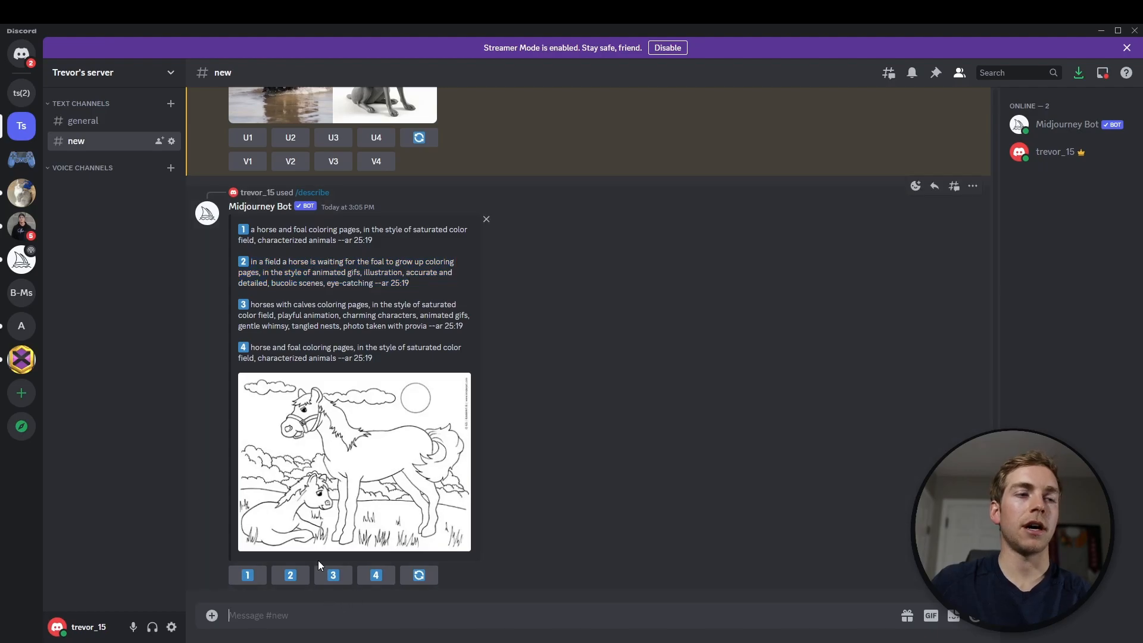
{"action": "type", "text": "/ima"}
{"action": "left_click", "coordinate": [319, 568]}
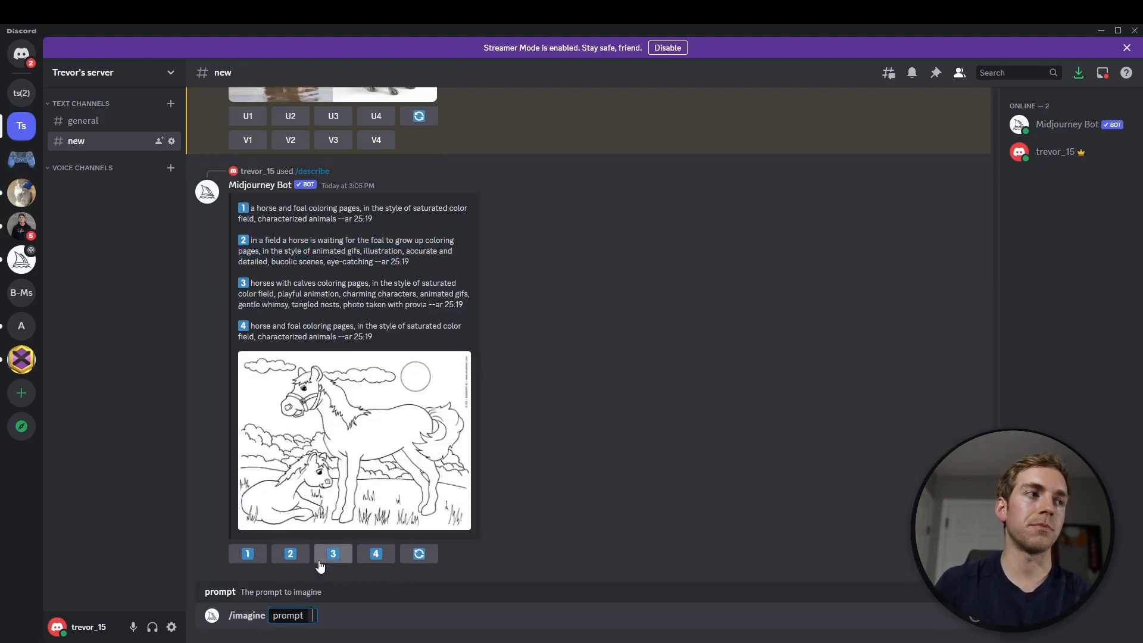
{"action": "key", "text": "ctrl+v"}
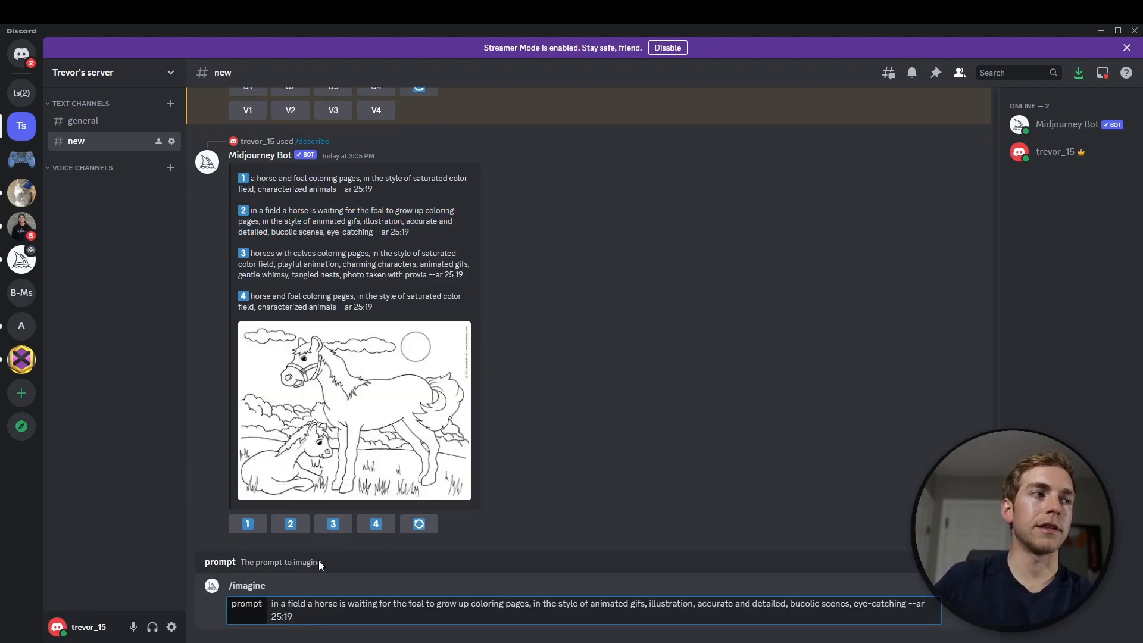
Change the aspect ratio at the end of the horse coloring page prompt to 1:1
{"action": "key", "text": "BackSpace"}
{"action": "key", "text": "BackSpace"}
{"action": "key", "text": "BackSpace"}
{"action": "key", "text": "BackSpace"}
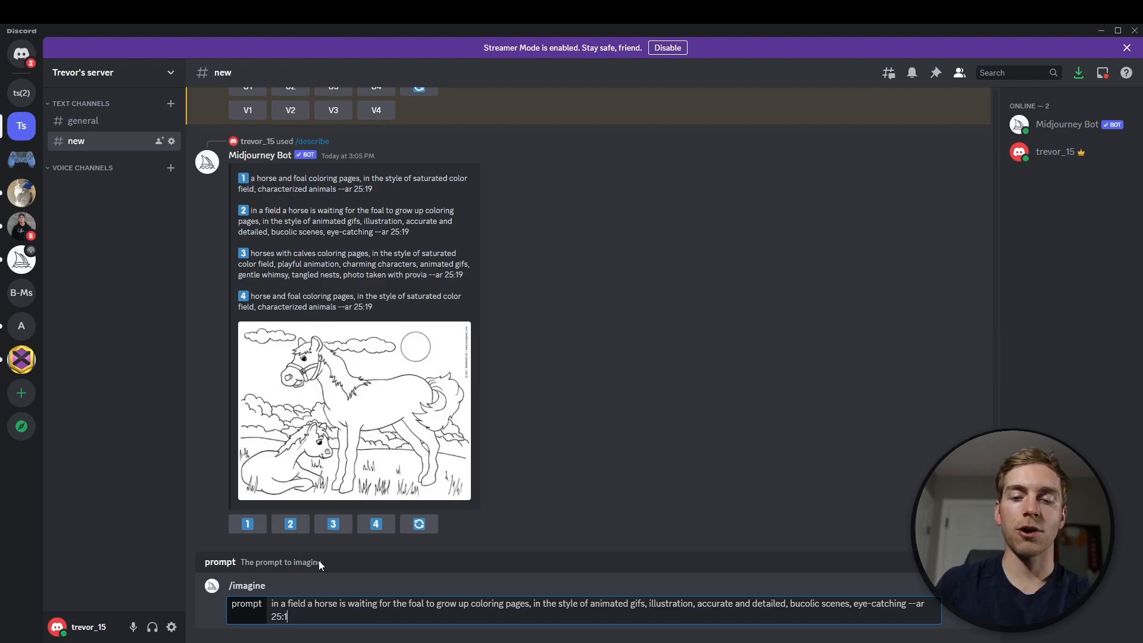
{"action": "type", "text": "1:1"}
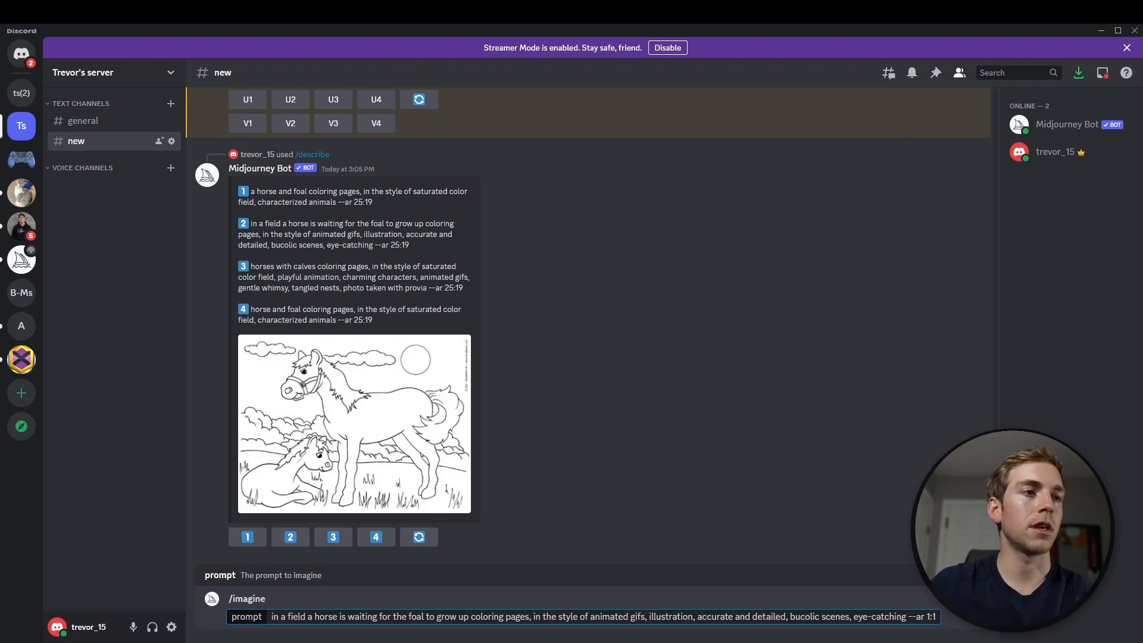
Replace "horse" with "dog" in the coloring page prompt and delete the phrase about waiting for the foal to grow up
{"action": "double_click", "coordinate": [326, 617]}
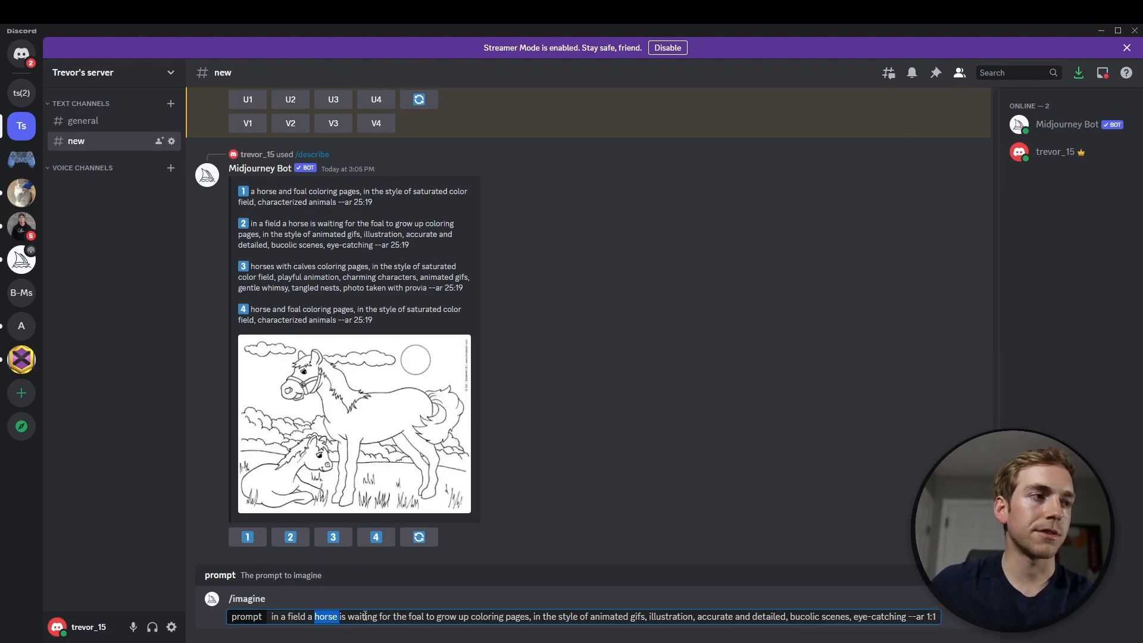
{"action": "type", "text": "dog"}
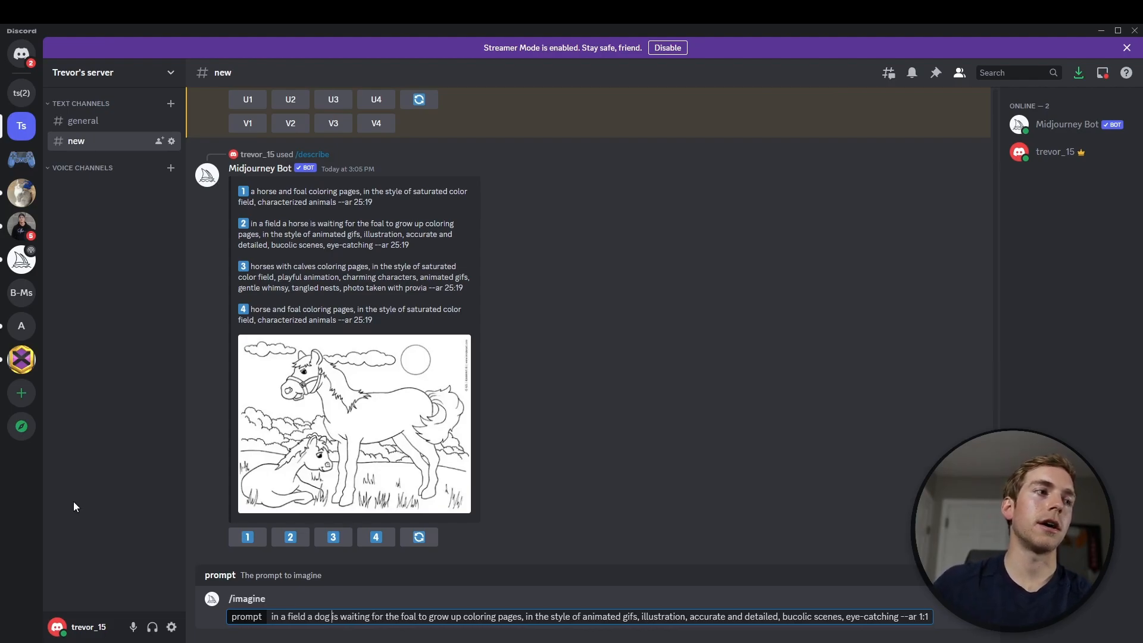
{"action": "double_click", "coordinate": [410, 617]}
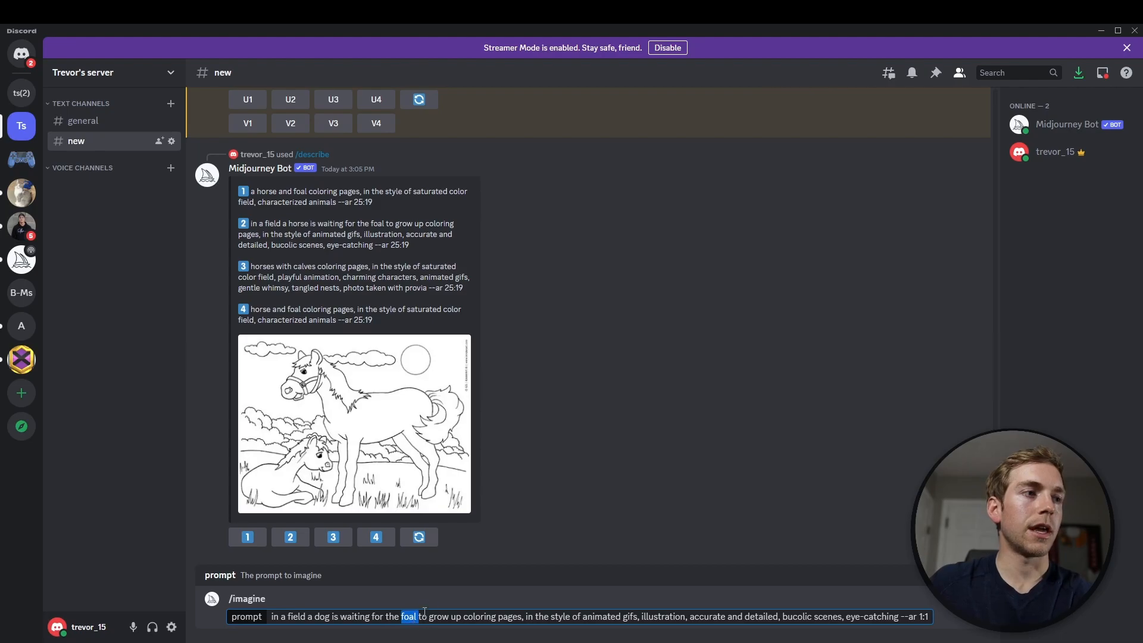
{"action": "key", "text": "BackSpace"}
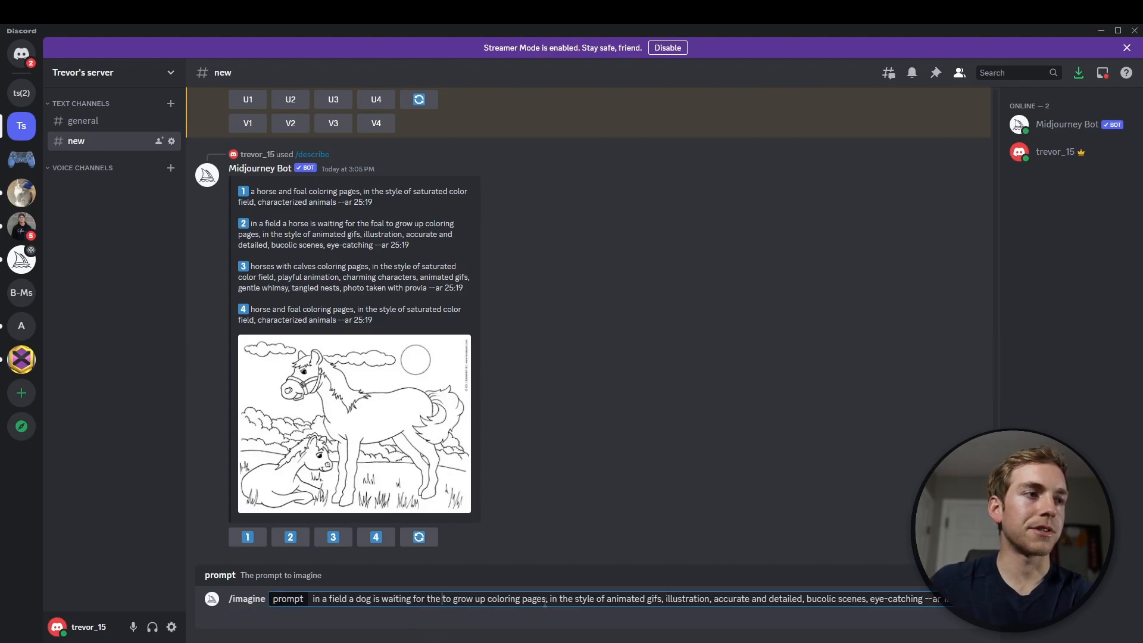
{"action": "left_click_drag", "start_coordinate": [488, 598], "coordinate": [372, 599]}
{"action": "key", "text": "BackSpace"}
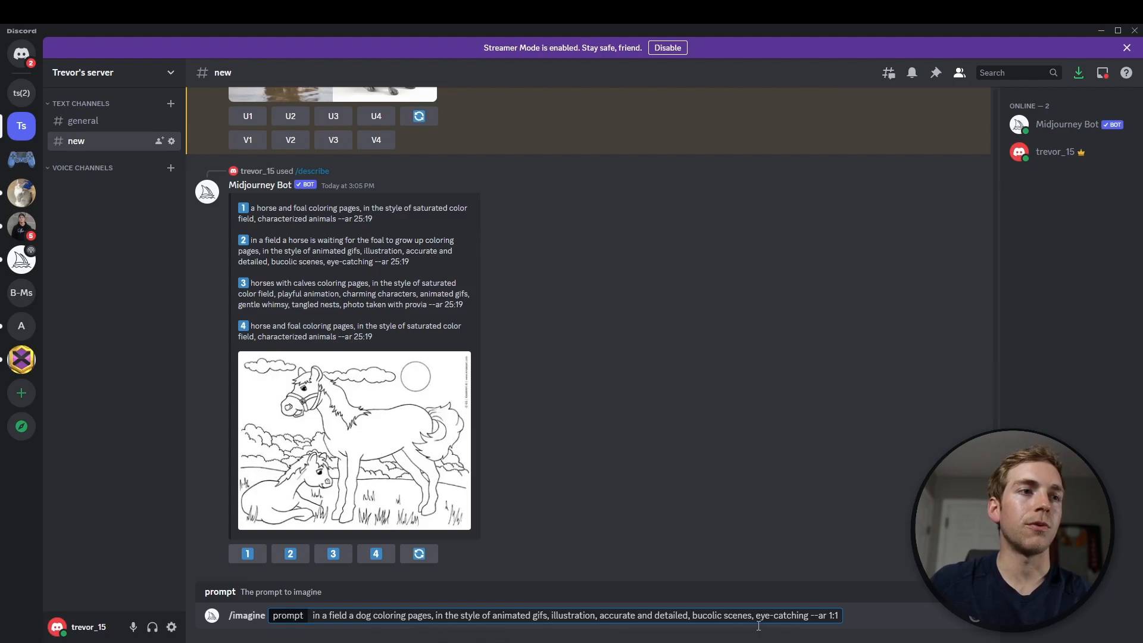
Generate the dog coloring page images and inspect the resulting grid enlarged
{"action": "left_click", "coordinate": [897, 614]}
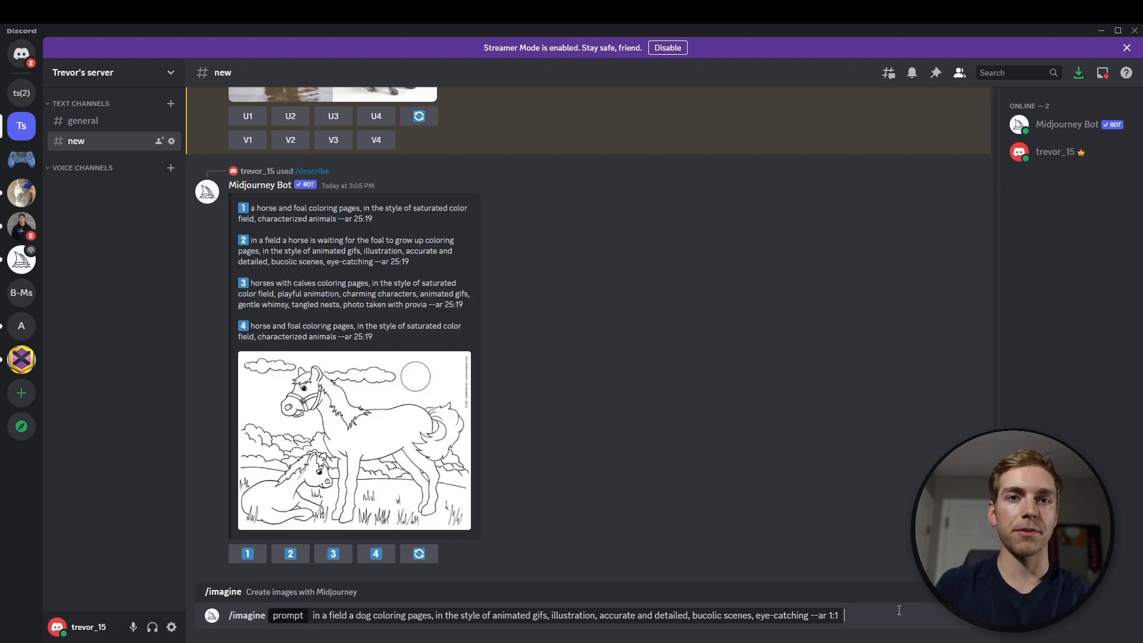
{"action": "key", "text": "Return"}
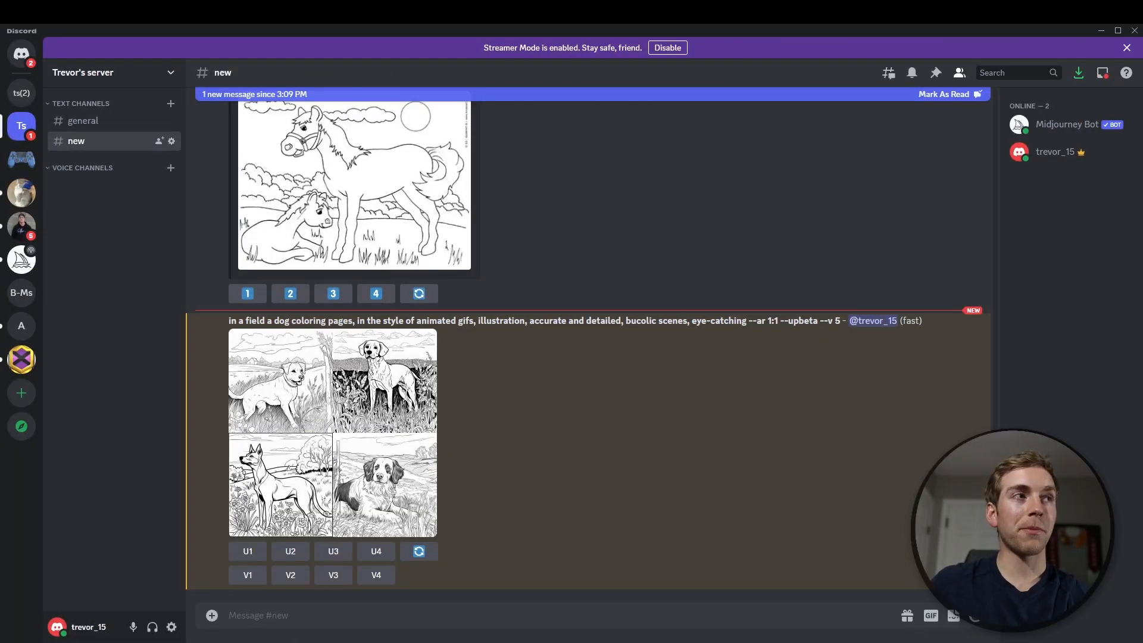
{"action": "left_click", "coordinate": [334, 433]}
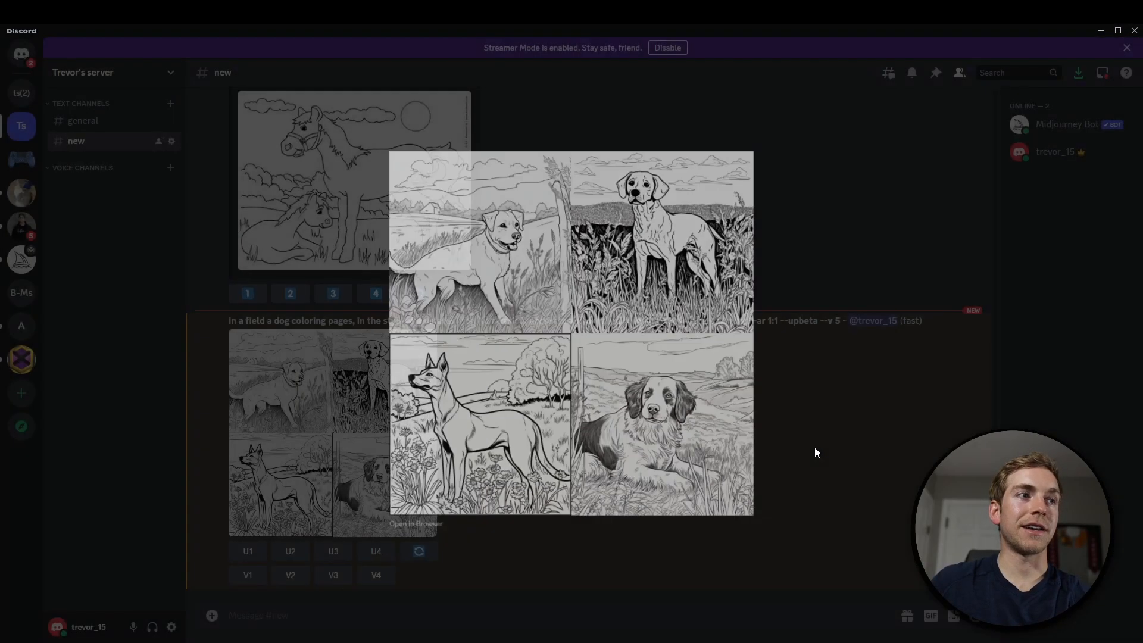
{"action": "left_click", "coordinate": [836, 445]}
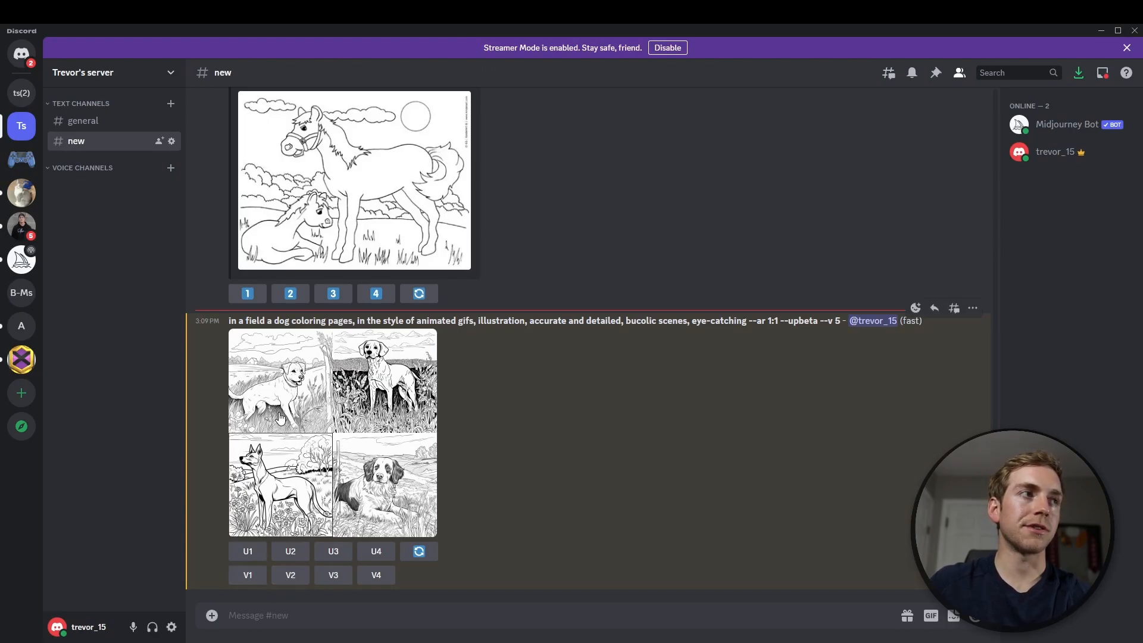
Request variations of the first dog coloring page image, adding "cartoon" to the remix prompt
{"action": "left_click", "coordinate": [246, 579]}
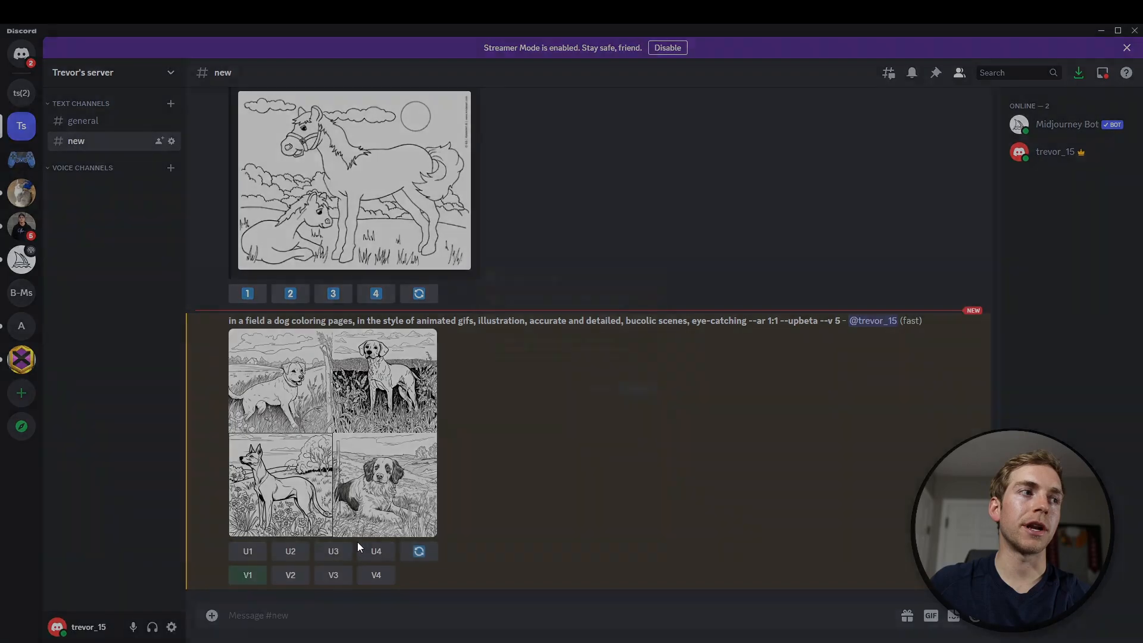
{"action": "left_click", "coordinate": [498, 341]}
{"action": "type", "text": "cartoon"}
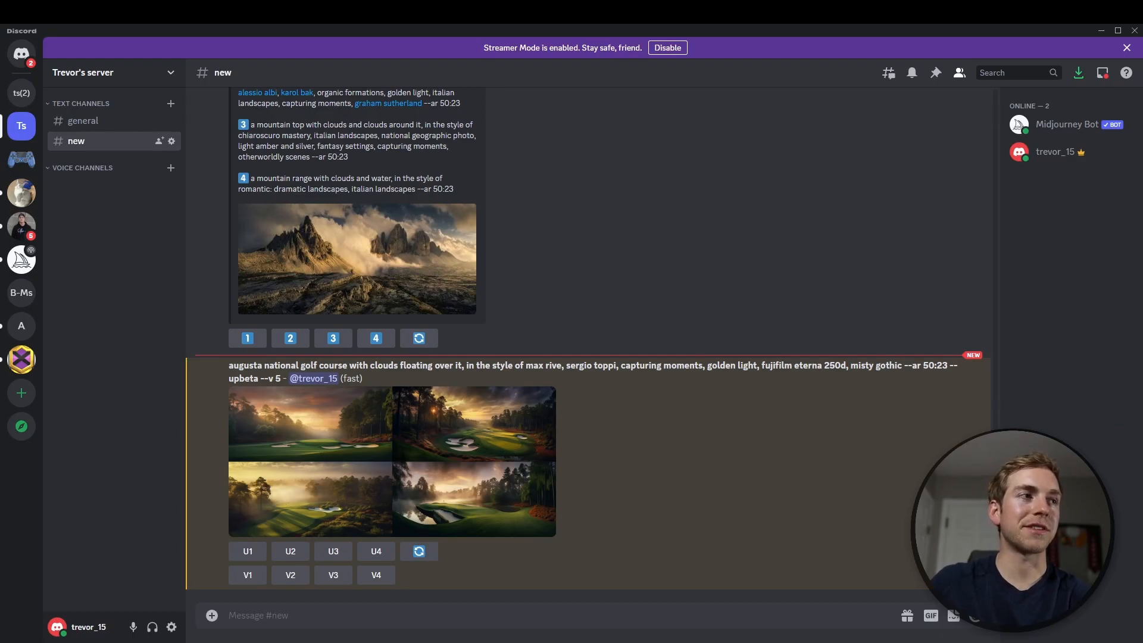
View the Augusta National golf course image grid and run the /describe command on the viking-mint.jpg portrait
{"action": "left_click", "coordinate": [474, 447]}
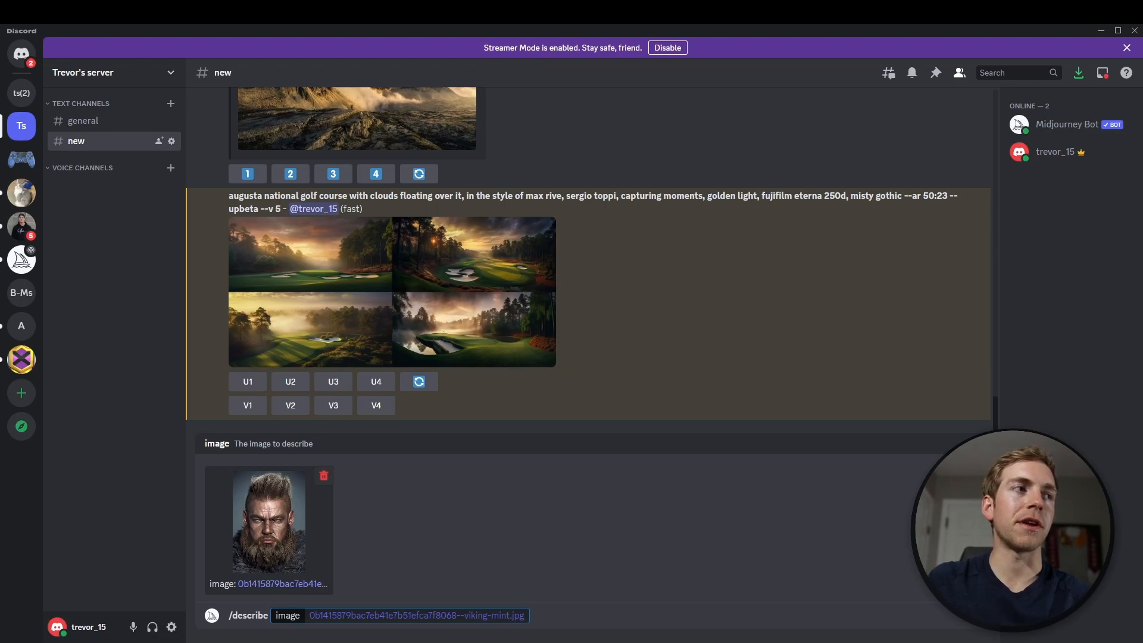
{"action": "key", "text": "Return"}
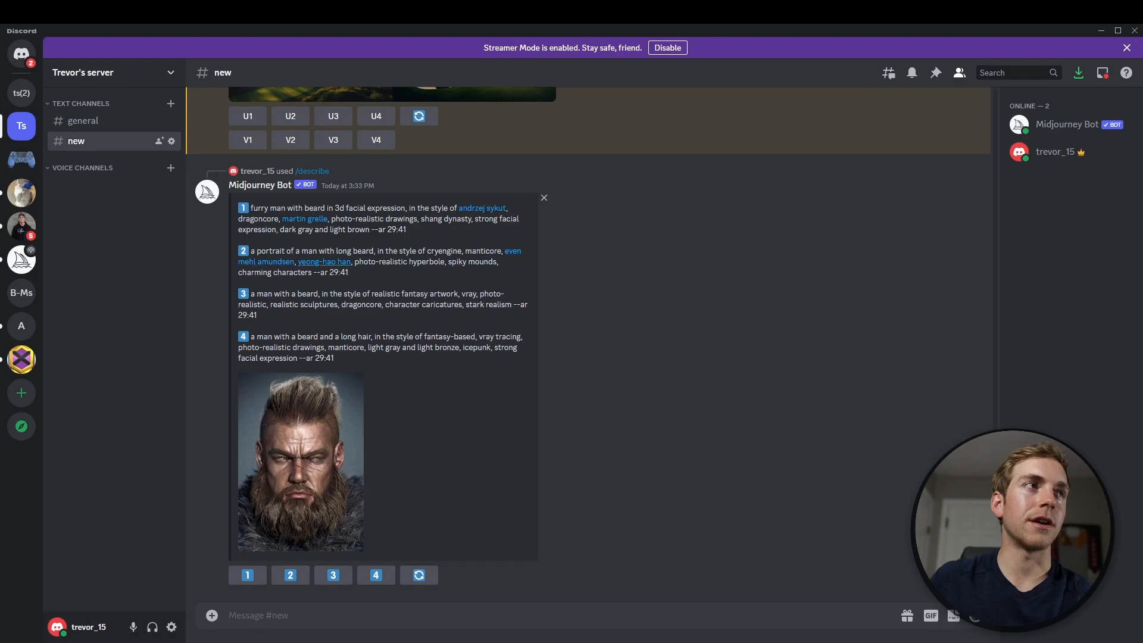
Copy the second suggested prompt, a portrait of a man with long beard, into a new /imagine prompt
{"action": "left_click_drag", "start_coordinate": [349, 272], "coordinate": [252, 249]}
{"action": "key", "text": "ctrl+c"}
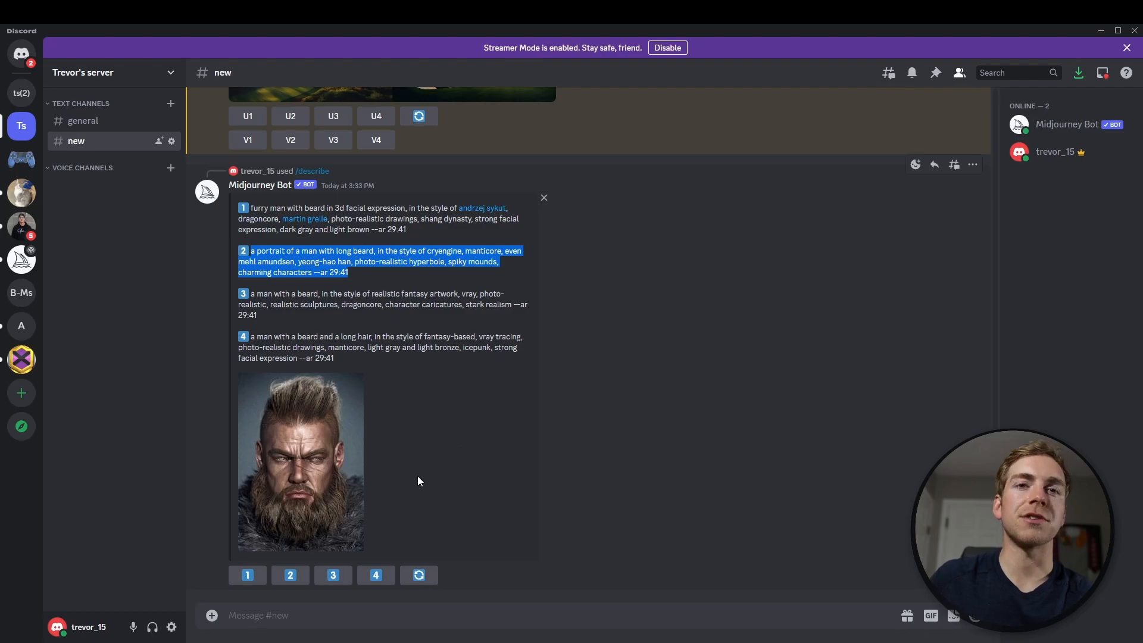
{"action": "left_click", "coordinate": [303, 608]}
{"action": "type", "text": "/"}
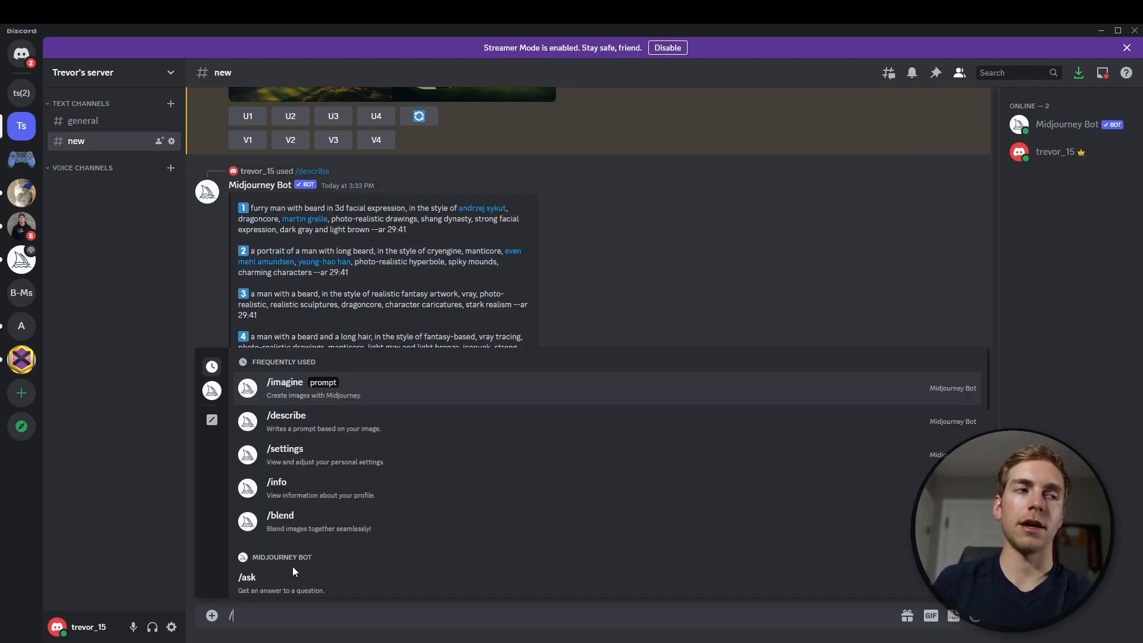
{"action": "type", "text": "ima"}
{"action": "key", "text": "Tab"}
{"action": "key", "text": "ctrl+v"}
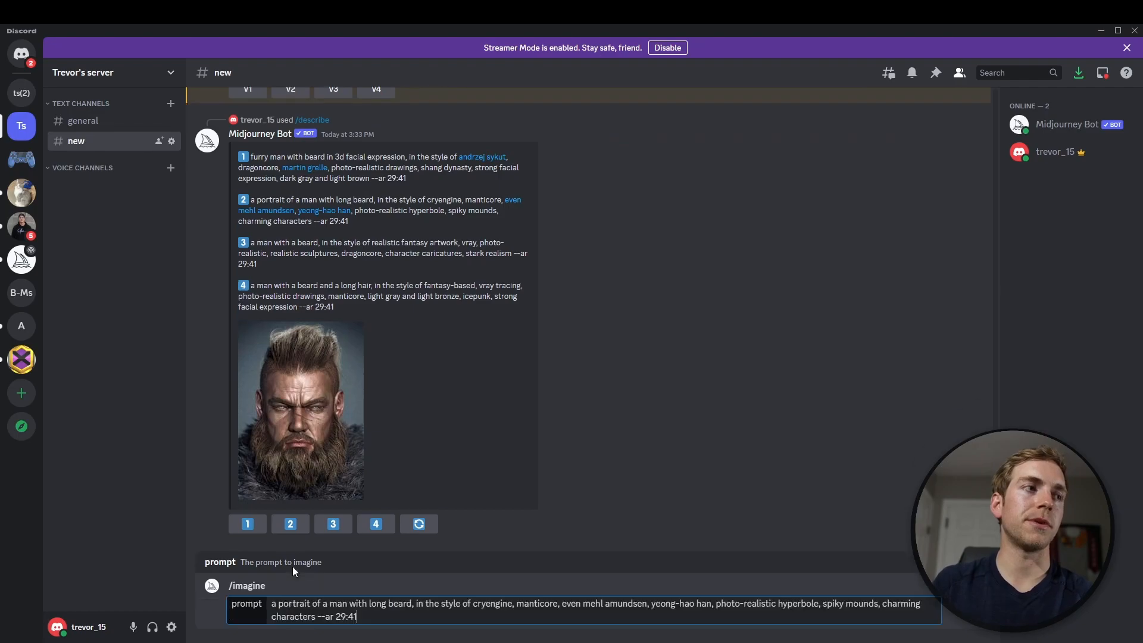
Change "man" to "woman" and "long beard" to "blonde hair" in the portrait prompt
{"action": "double_click", "coordinate": [338, 604]}
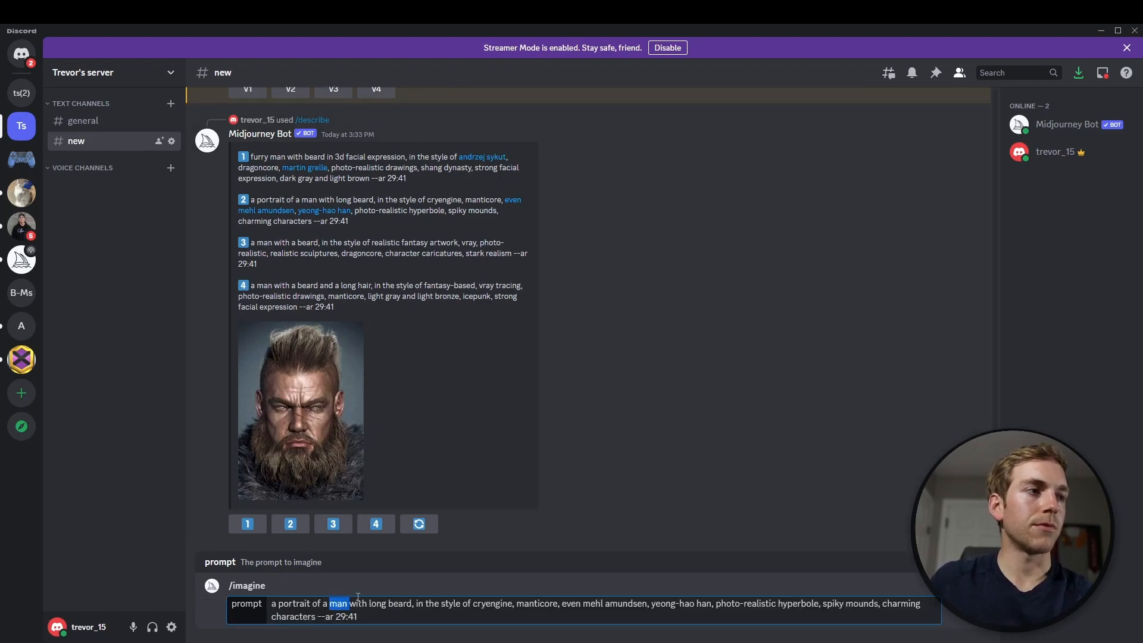
{"action": "type", "text": "woman"}
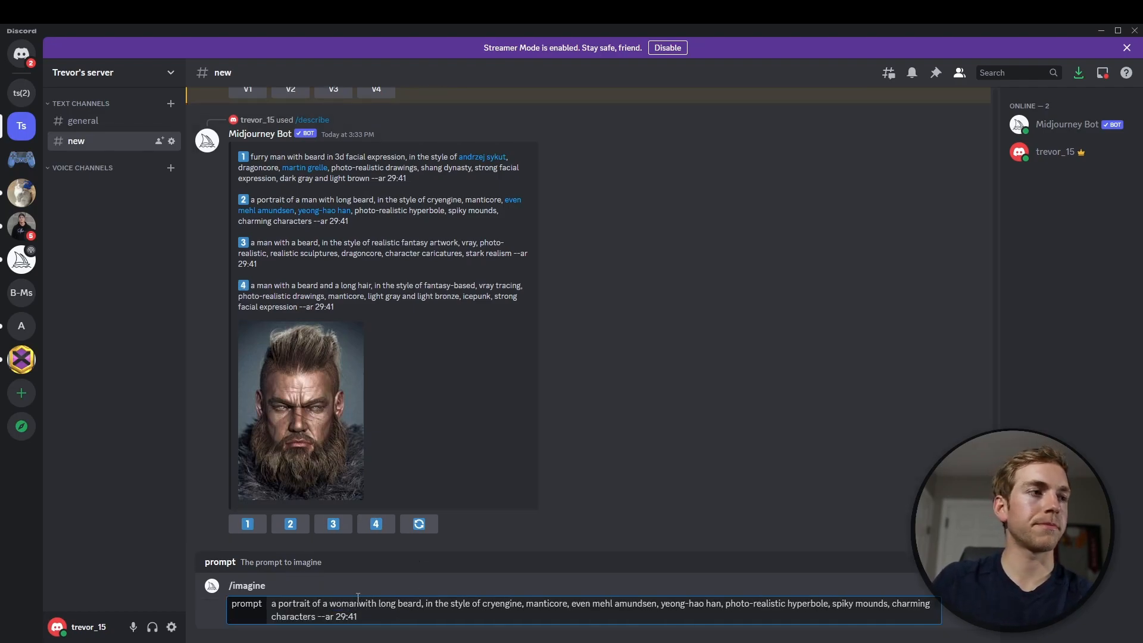
{"action": "left_click", "coordinate": [423, 603]}
{"action": "key", "text": "BackSpace"}
{"action": "key", "text": "BackSpace"}
{"action": "key", "text": "BackSpace"}
{"action": "key", "text": "BackSpace"}
{"action": "key", "text": "BackSpace"}
{"action": "key", "text": "BackSpace"}
{"action": "key", "text": "BackSpace"}
{"action": "key", "text": "BackSpace"}
{"action": "key", "text": "BackSpace"}
{"action": "key", "text": "BackSpace"}
{"action": "type", "text": "blonde hair"}
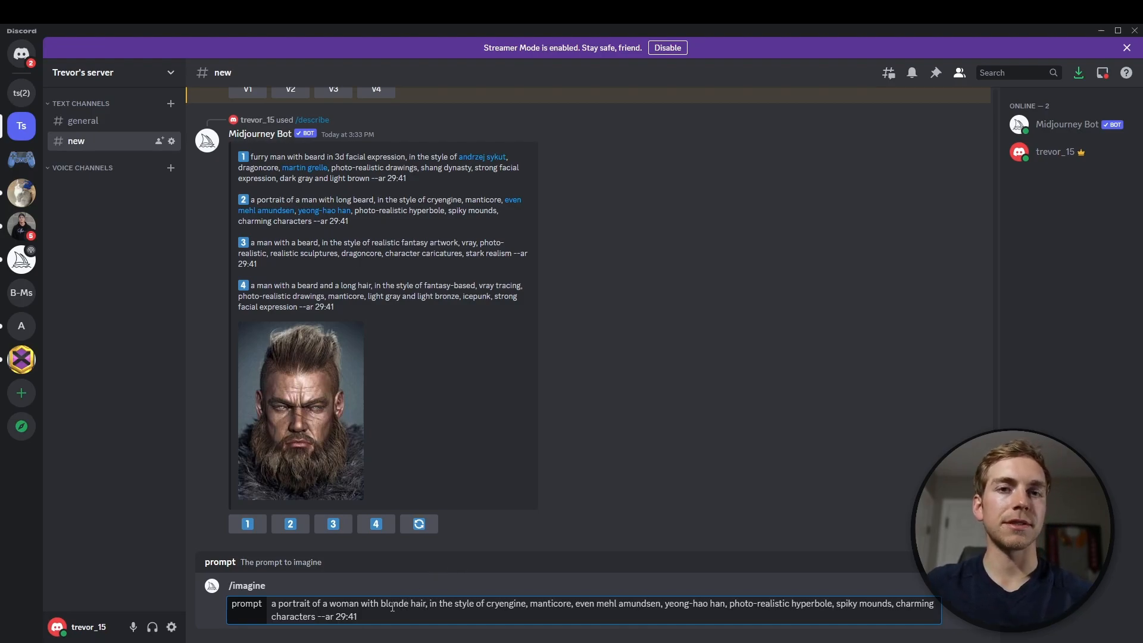
Generate the blonde-haired woman portraits and inspect the resulting grid enlarged
{"action": "key", "text": "Return"}
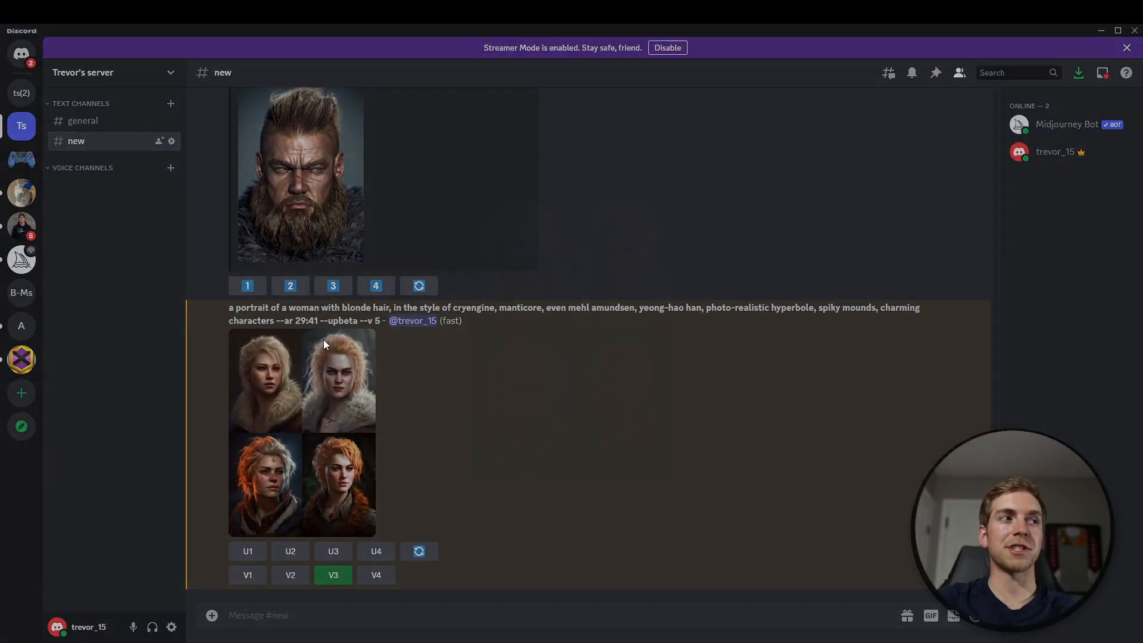
{"action": "left_click", "coordinate": [323, 339]}
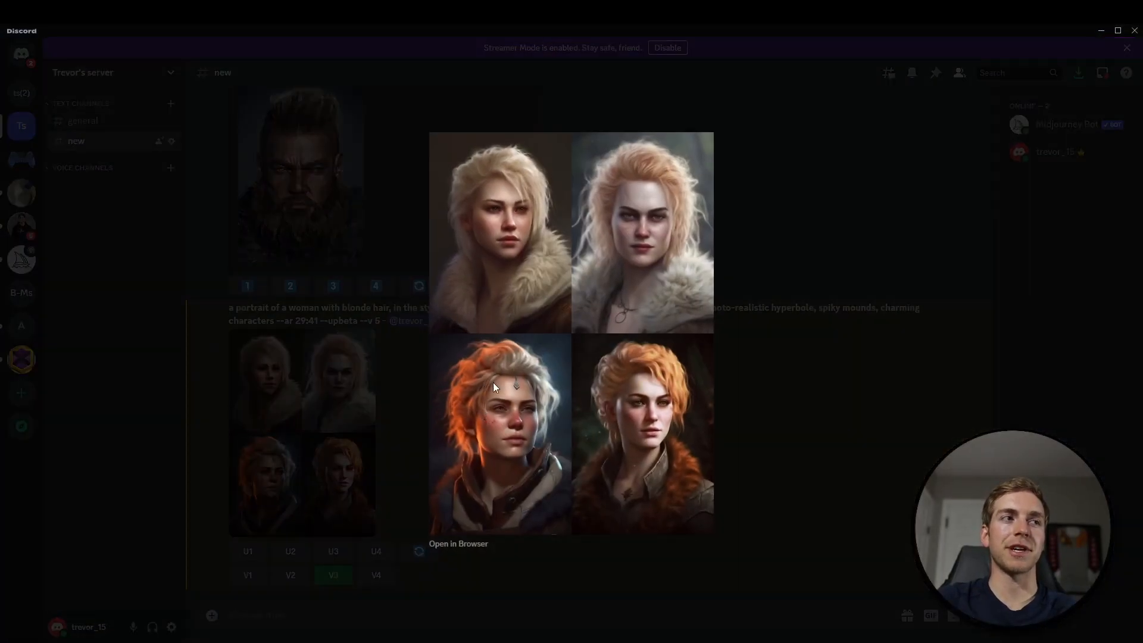
{"action": "left_click", "coordinate": [911, 447]}
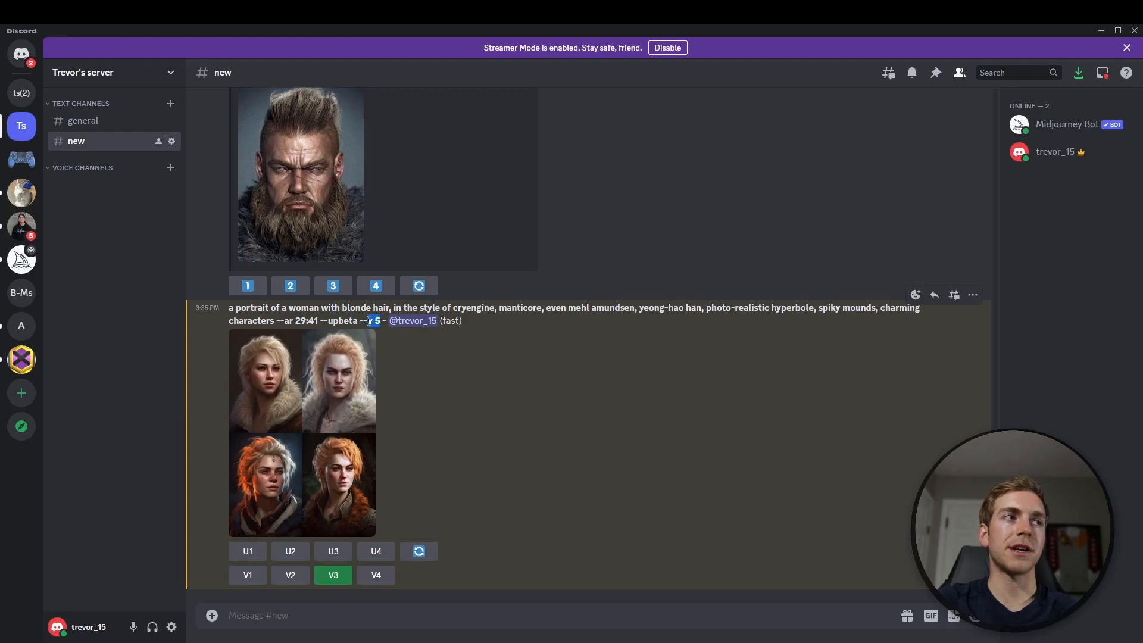
Copy the full prompt of the blonde woman portraits into a new /imagine prompt and append "--s 1000"
{"action": "left_click_drag", "start_coordinate": [380, 320], "coordinate": [230, 307]}
{"action": "key", "text": "ctrl+c"}
{"action": "left_click", "coordinate": [298, 623]}
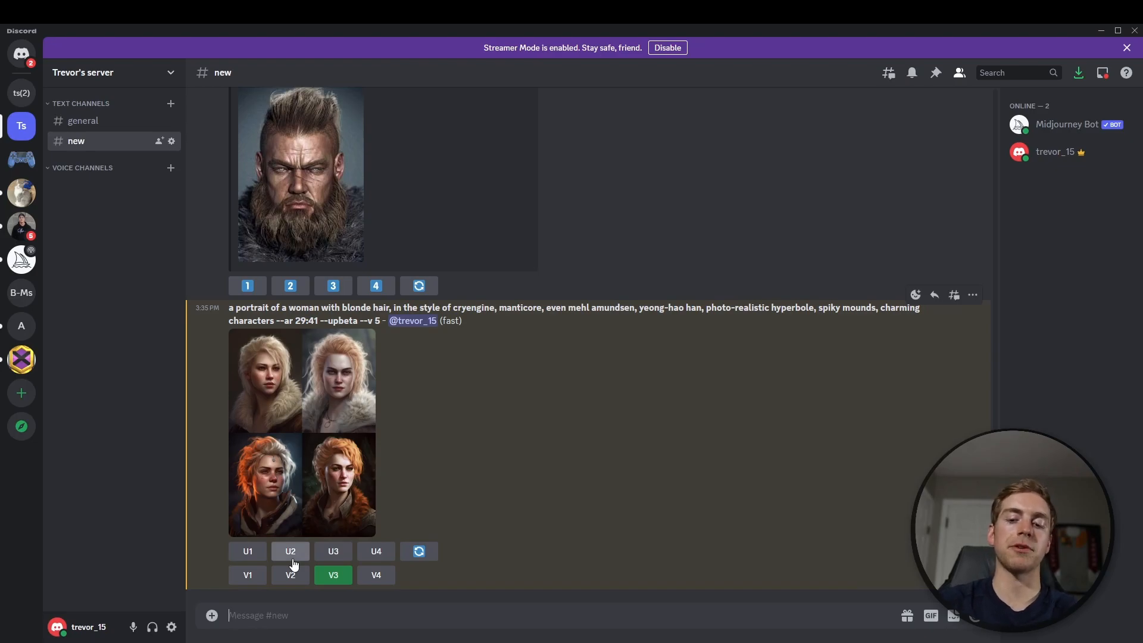
{"action": "type", "text": "/imagine"}
{"action": "key", "text": "Tab"}
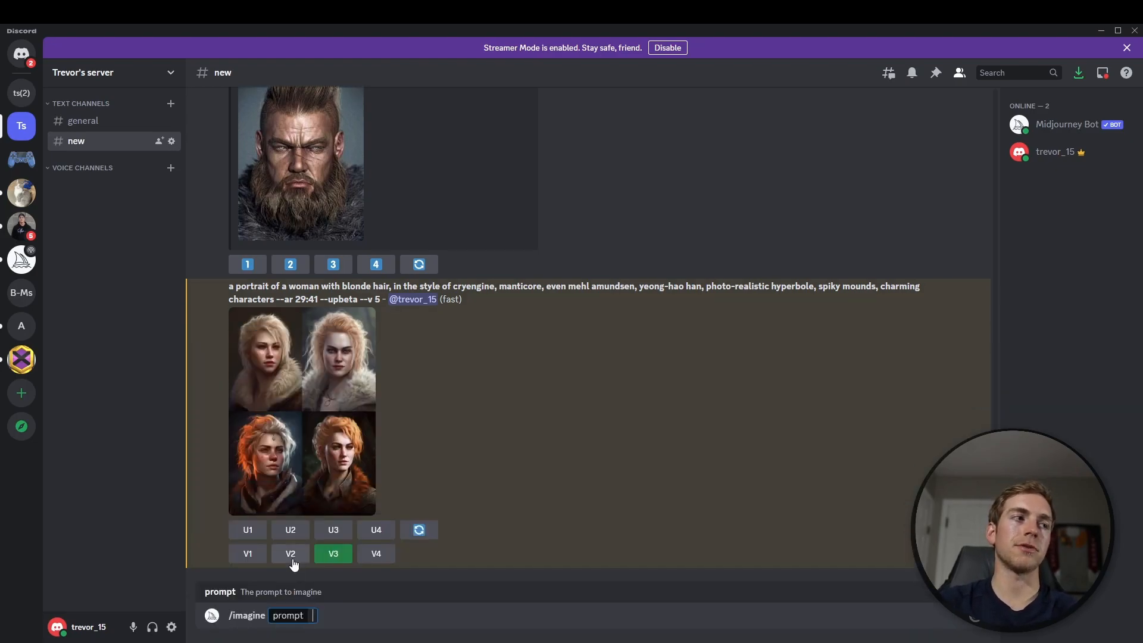
{"action": "key", "text": "ctrl+v"}
{"action": "type", "text": "--"}
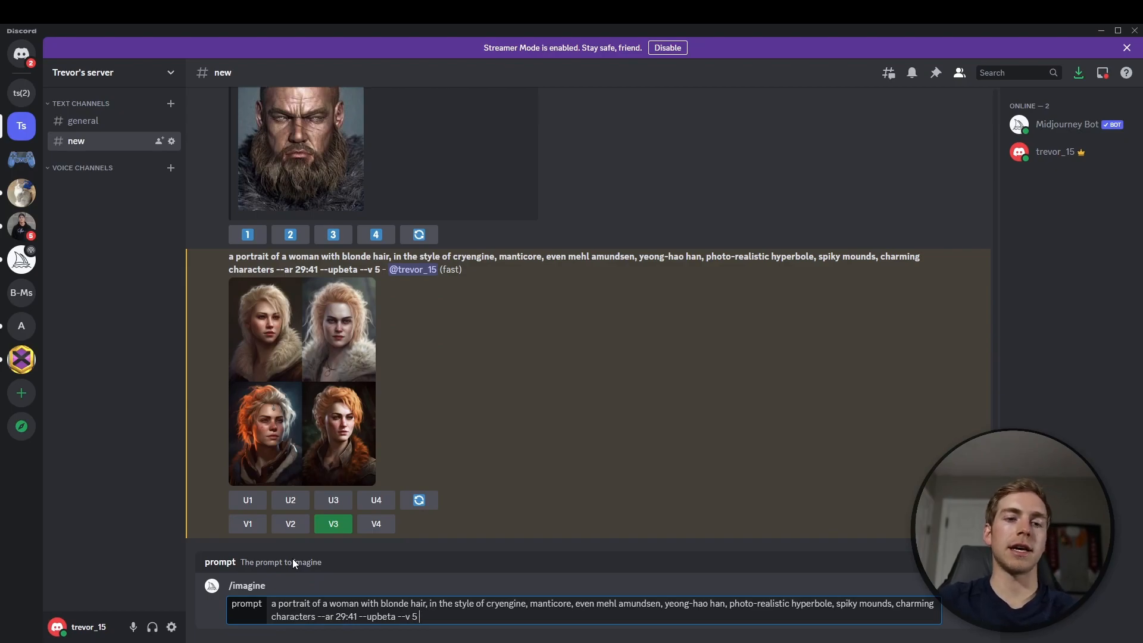
{"action": "type", "text": "s 1000"}
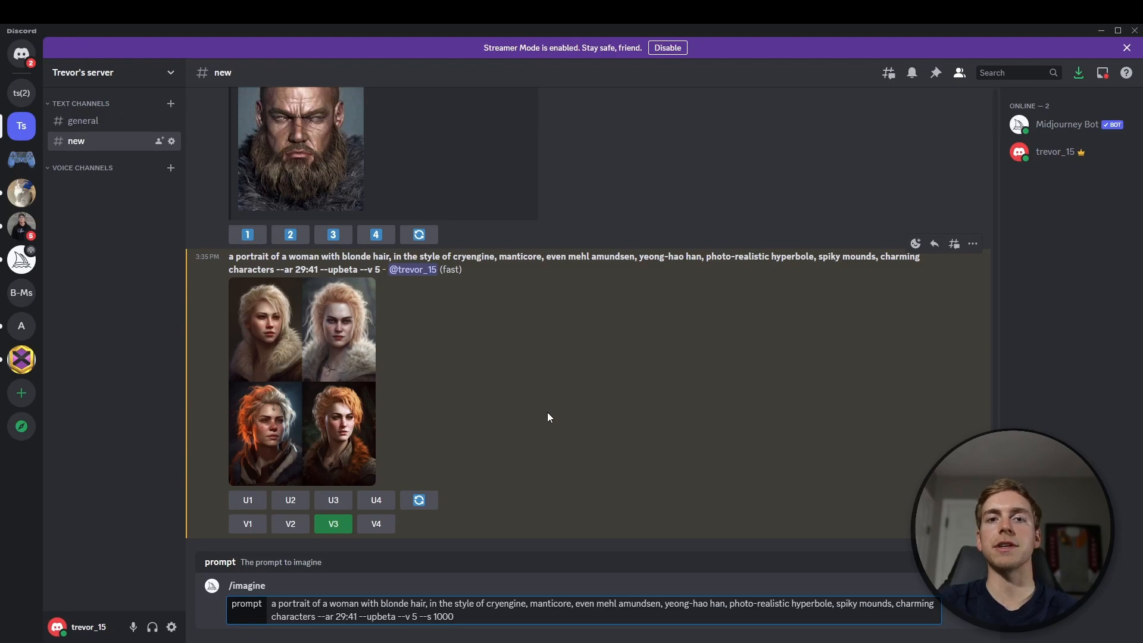
Generate the woman portraits with the --s 1000 prompt and inspect the new grid enlarged
{"action": "key", "text": "Return"}
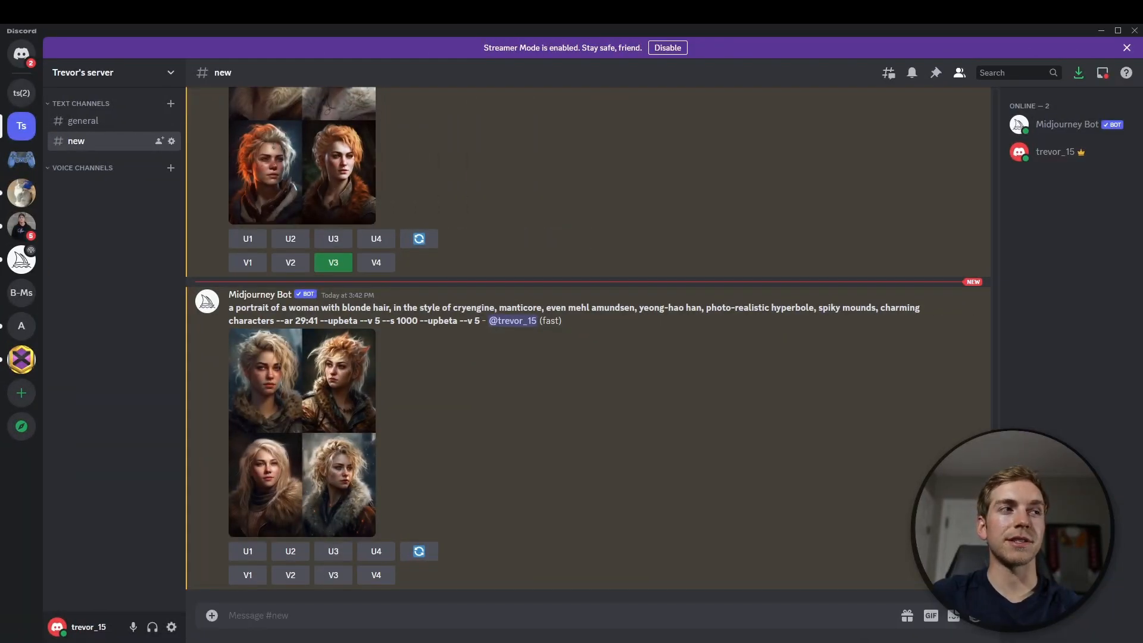
{"action": "left_click", "coordinate": [301, 433]}
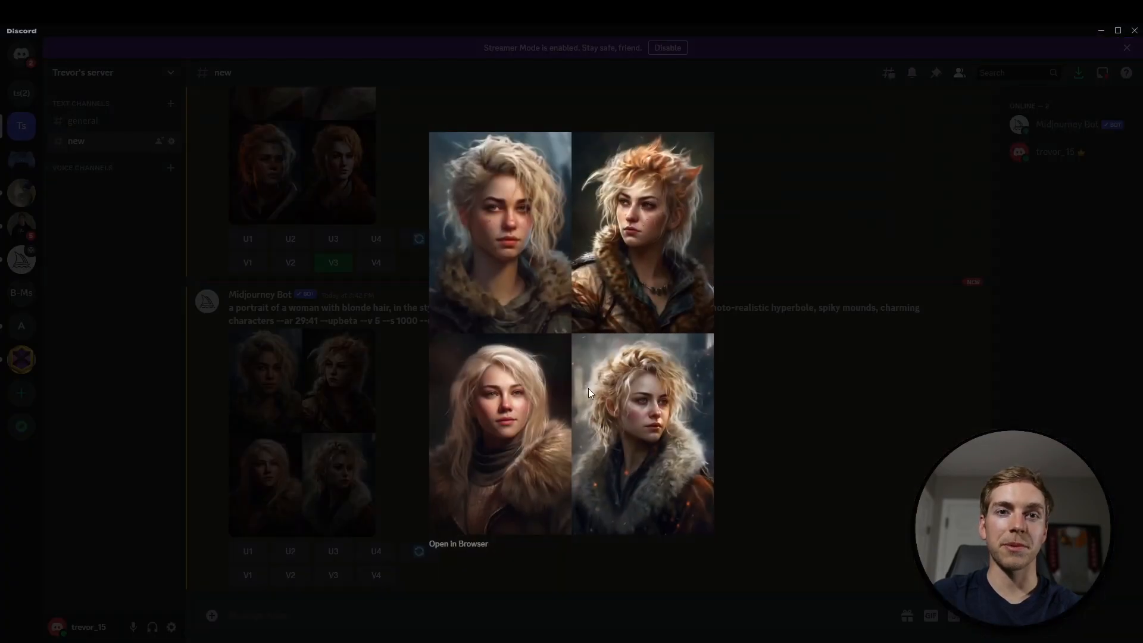
{"action": "left_click", "coordinate": [801, 384]}
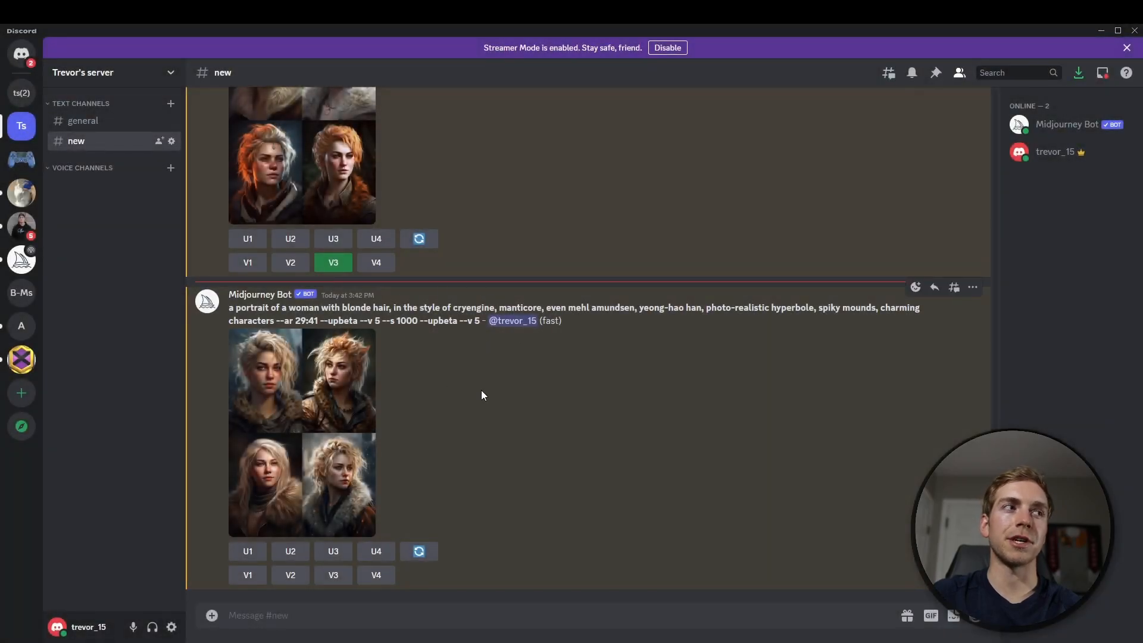